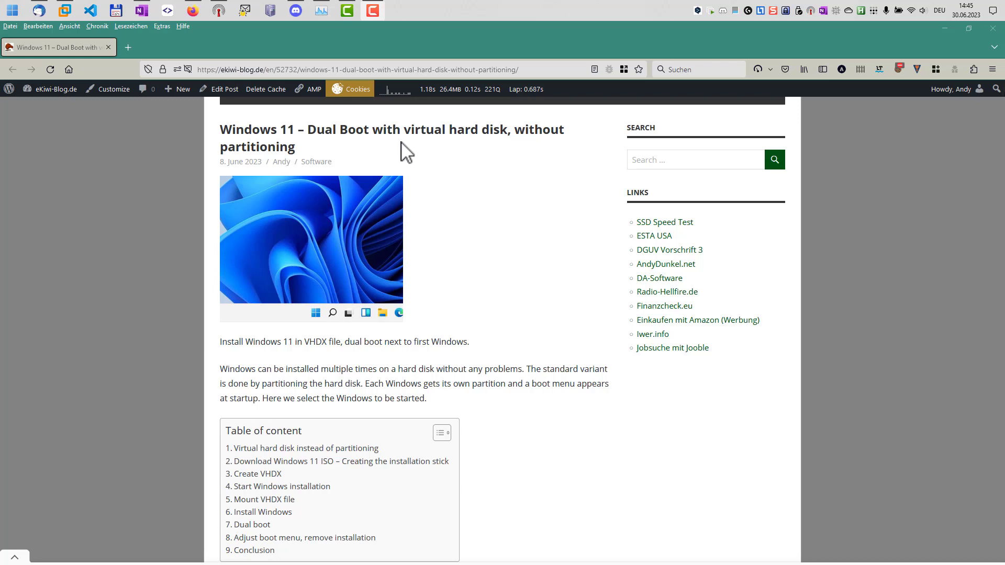
- Highlight 'virtual hard disk' in the article title, then skim the article's sections and return to the top
drag(403, 130, 507, 129)
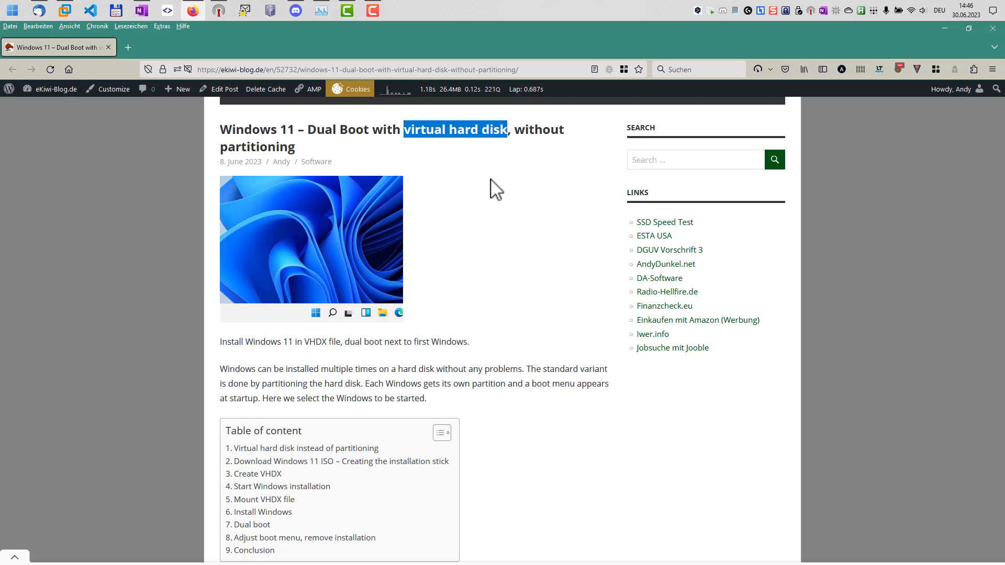
click(490, 179)
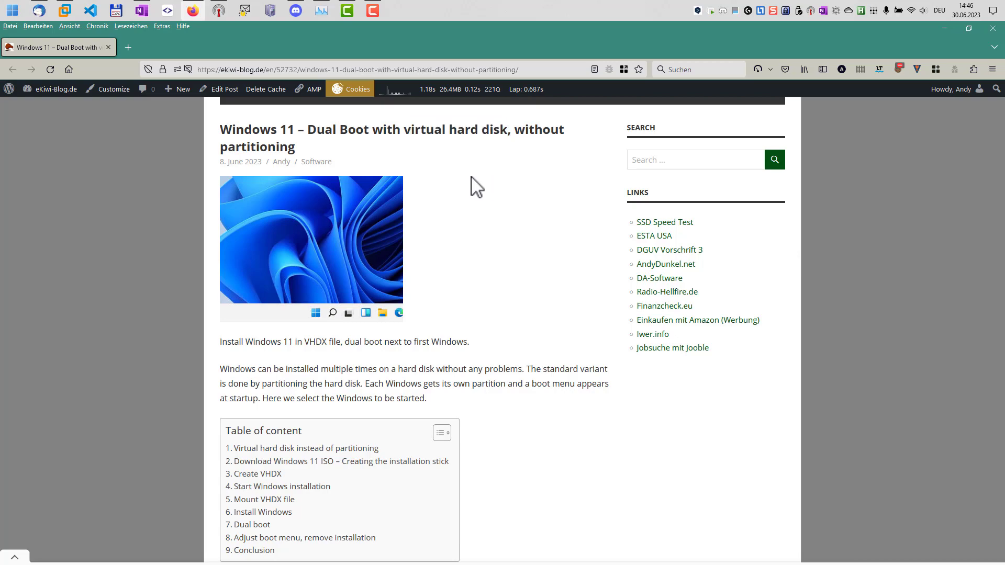
scroll(449, 230, down, 15)
scroll(446, 234, down, 20)
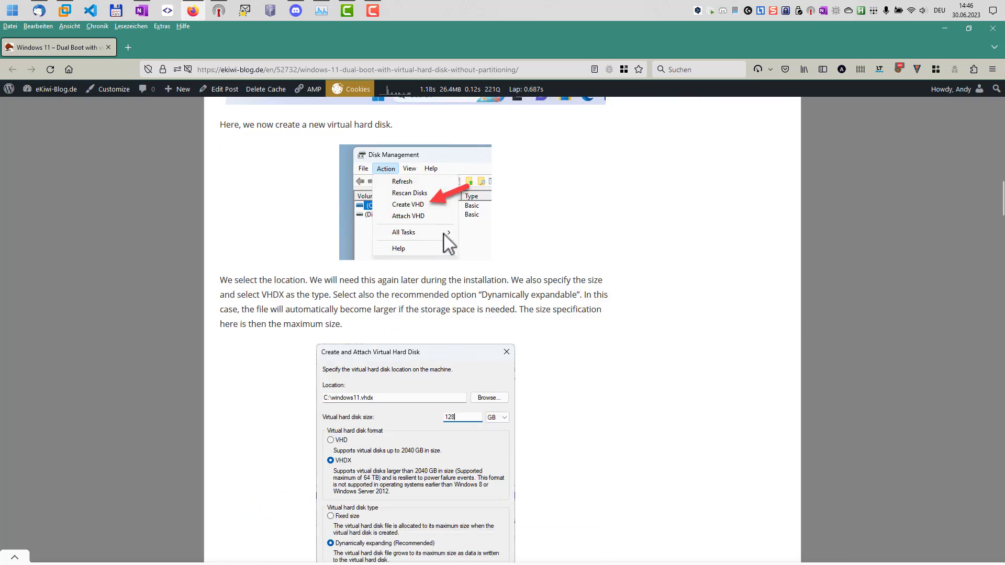
scroll(366, 278, down, 15)
scroll(367, 282, down, 3)
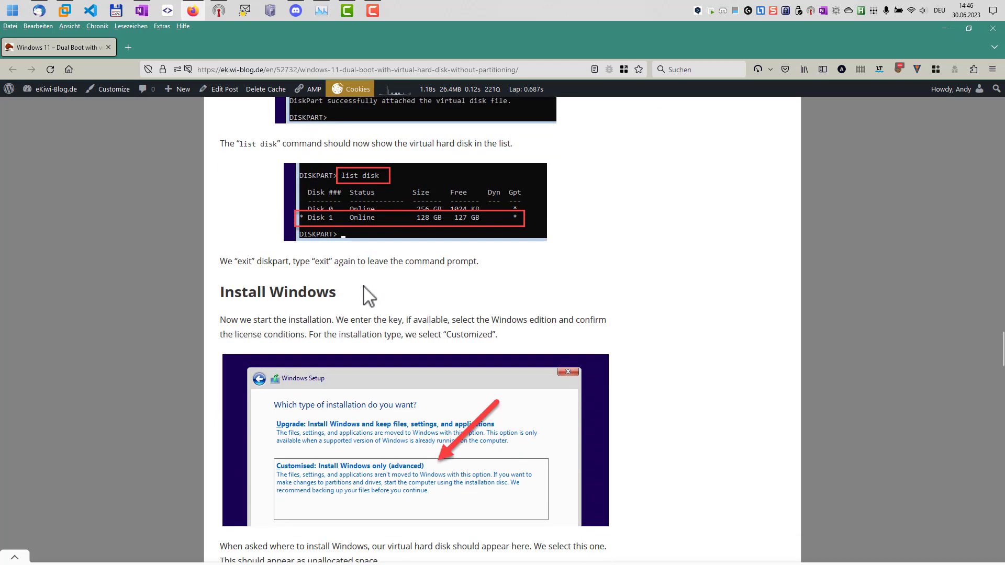
scroll(366, 282, up, 10)
scroll(366, 280, up, 20)
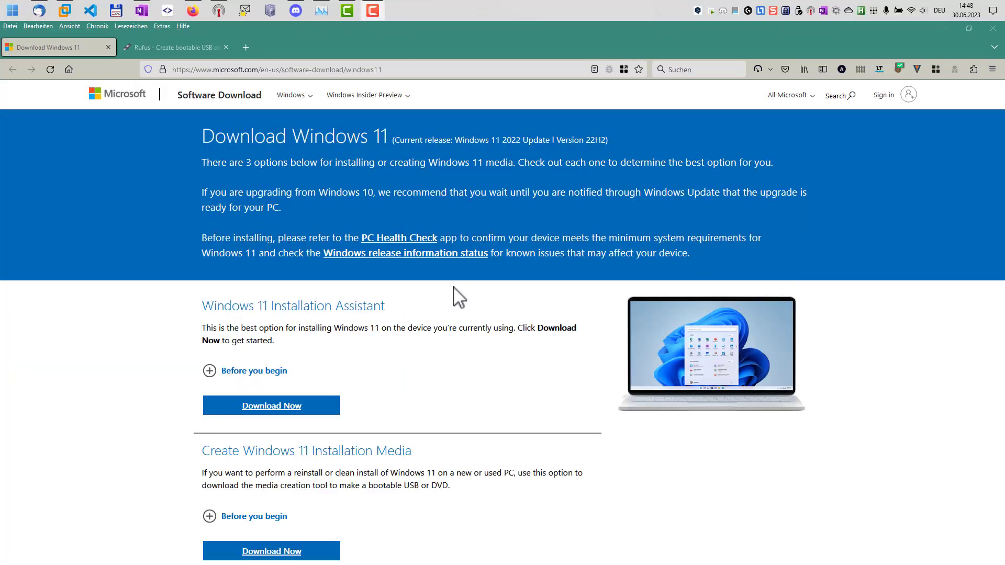
- Choose the Windows 11 multi-edition ISO for x64 devices and request its download
scroll(466, 297, down, 2)
scroll(461, 294, up, 2)
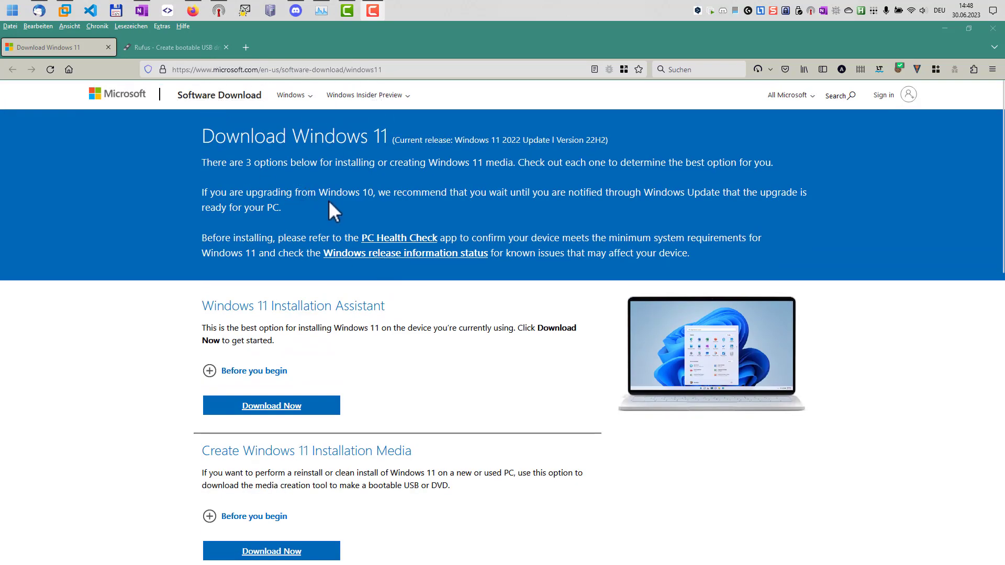
scroll(328, 199, down, 5)
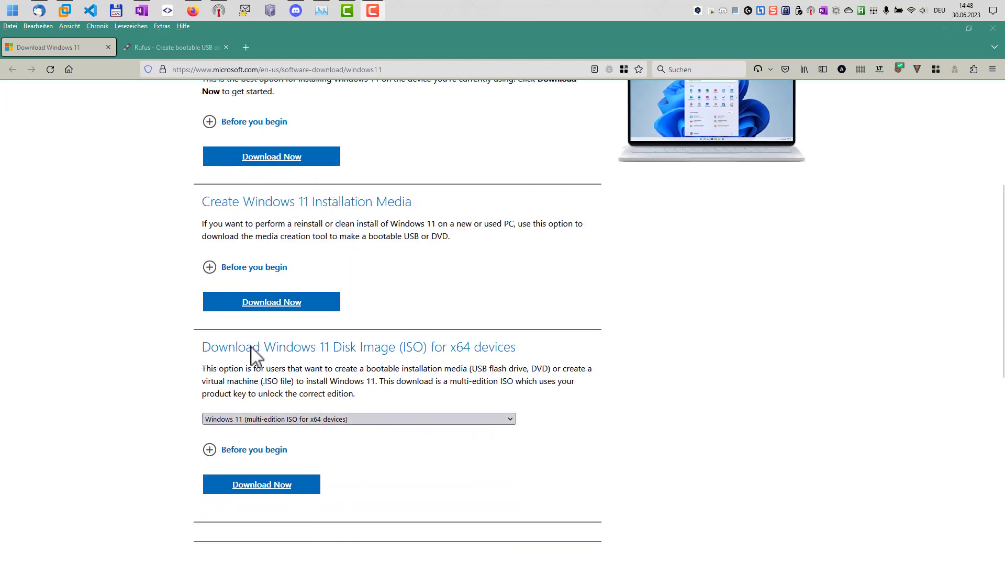
scroll(366, 374, down, 3)
click(327, 295)
click(269, 324)
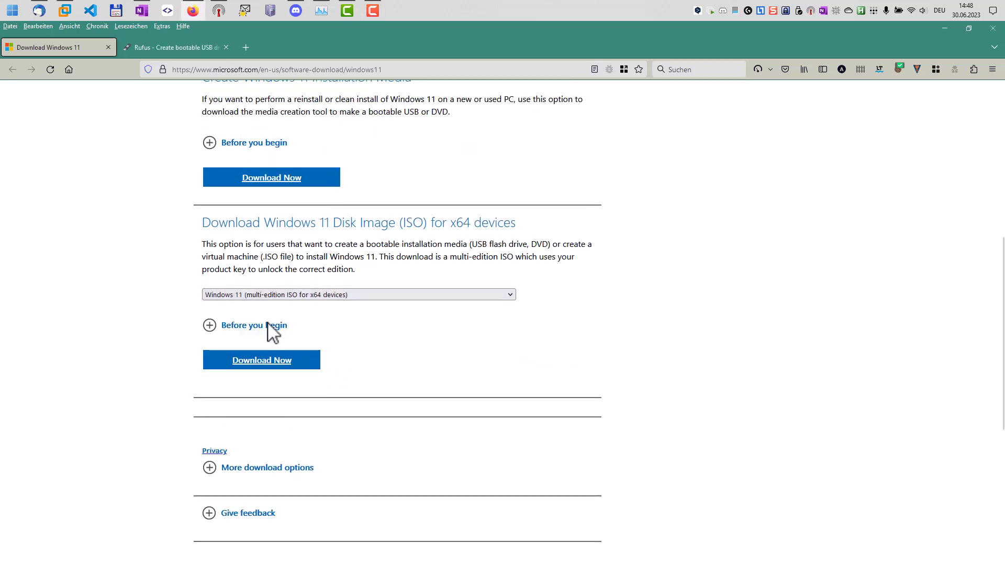
click(256, 361)
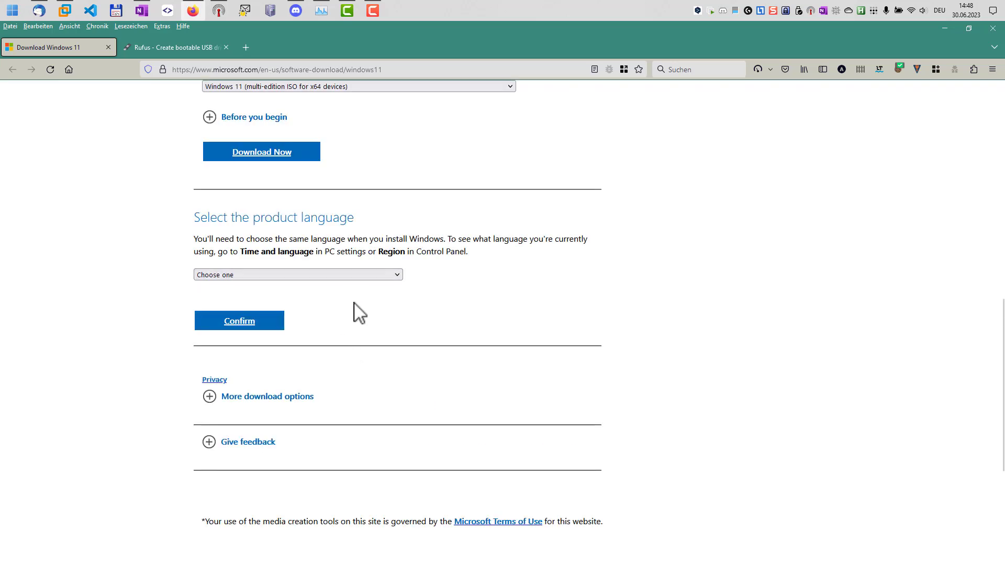
- Pick English as the product language and confirm to get the 64-bit download link
click(315, 277)
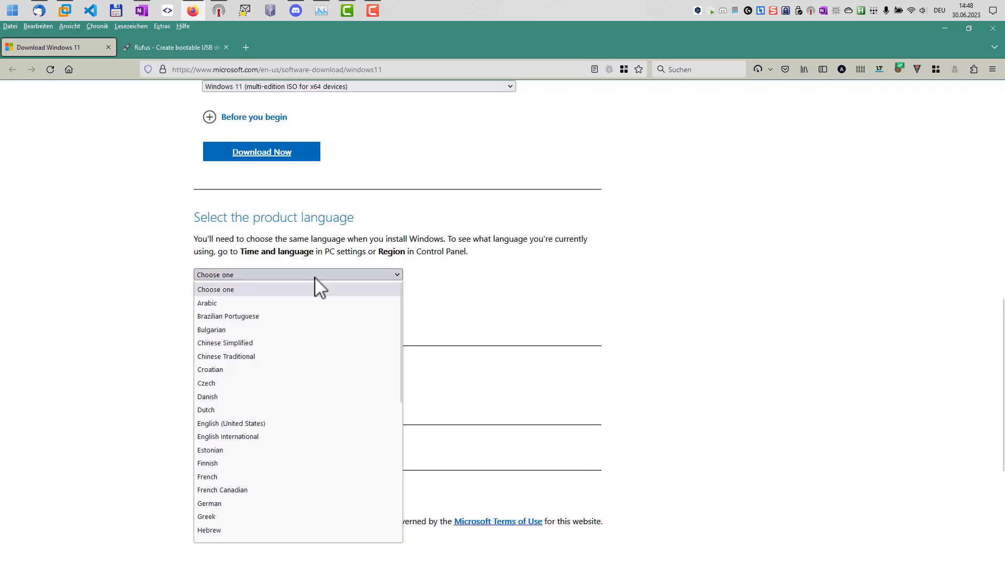
click(234, 424)
click(236, 335)
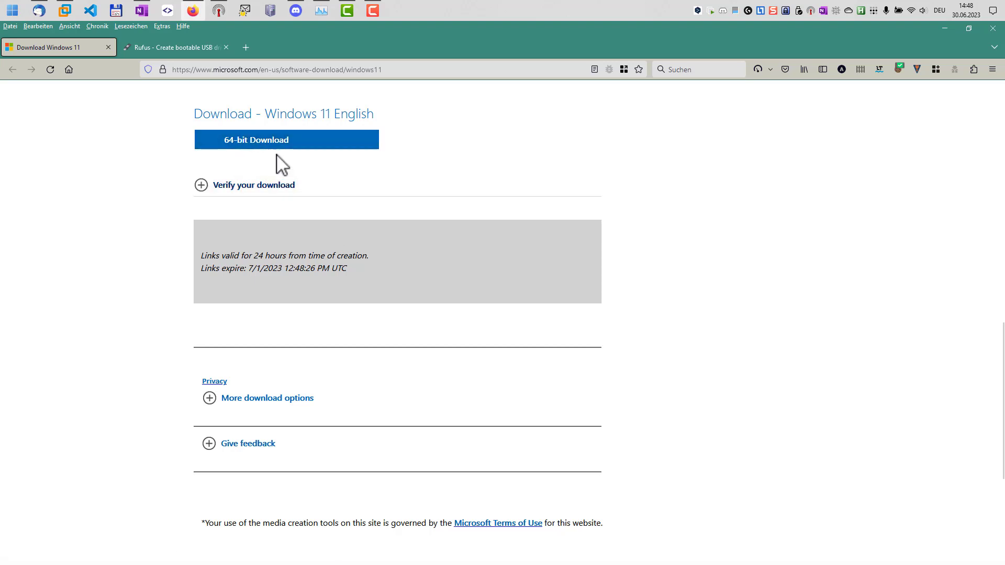
scroll(291, 196, up, 2)
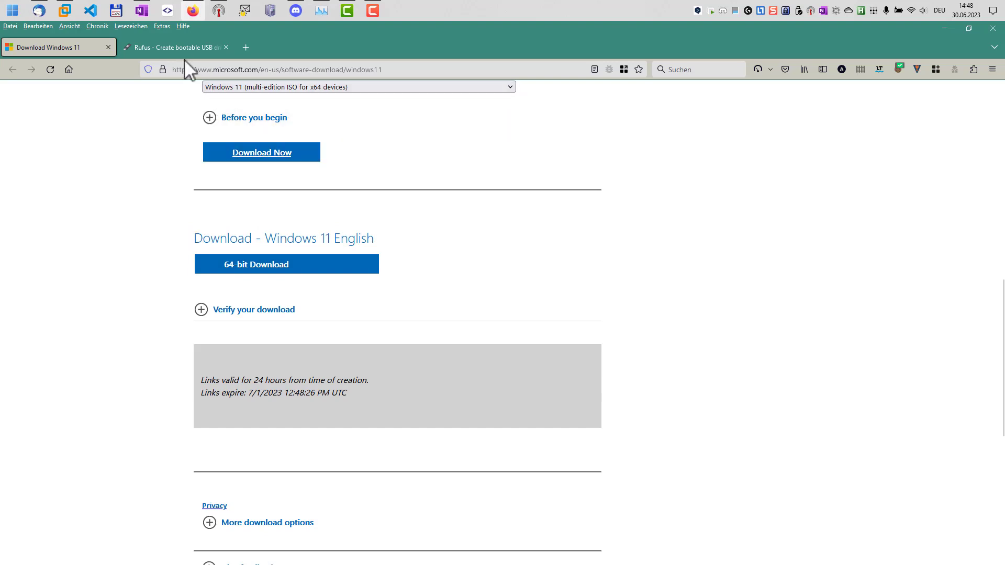
- Switch to the Rufus website and scroll down to its latest releases download table
click(174, 46)
scroll(332, 216, up, 3)
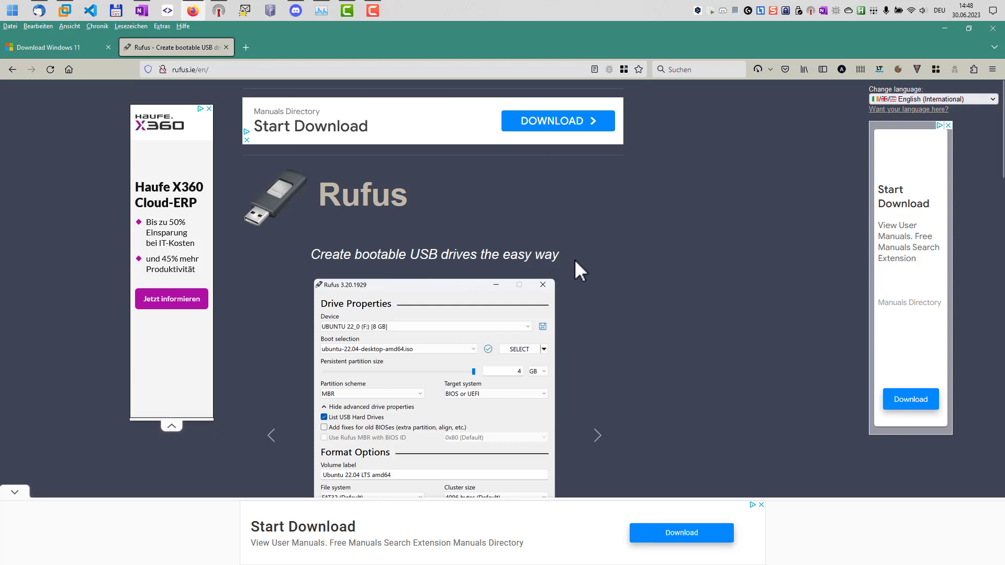
scroll(570, 244, down, 10)
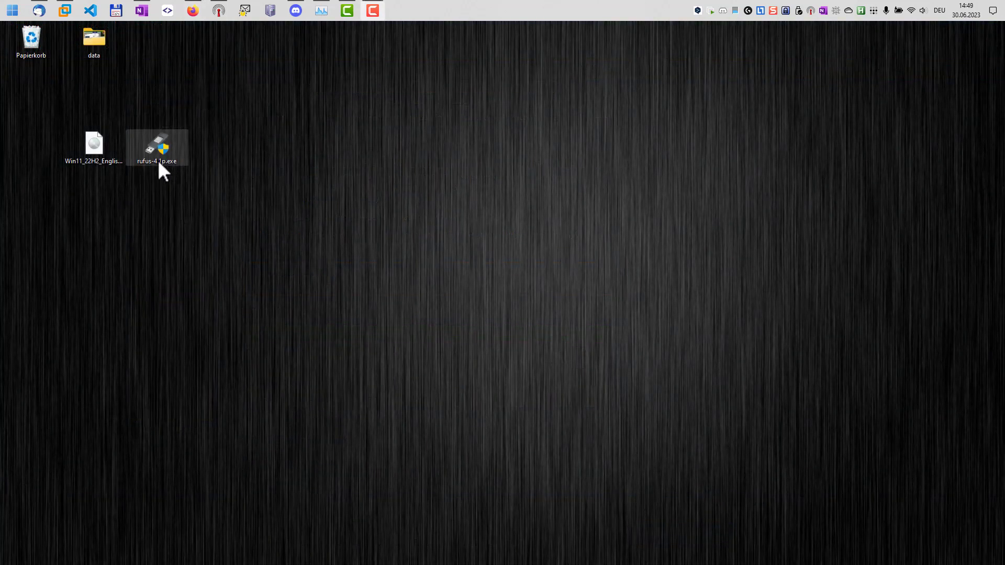
- Launch the portable rufus-4.1p.exe and allow it to check online for updates
click(82, 131)
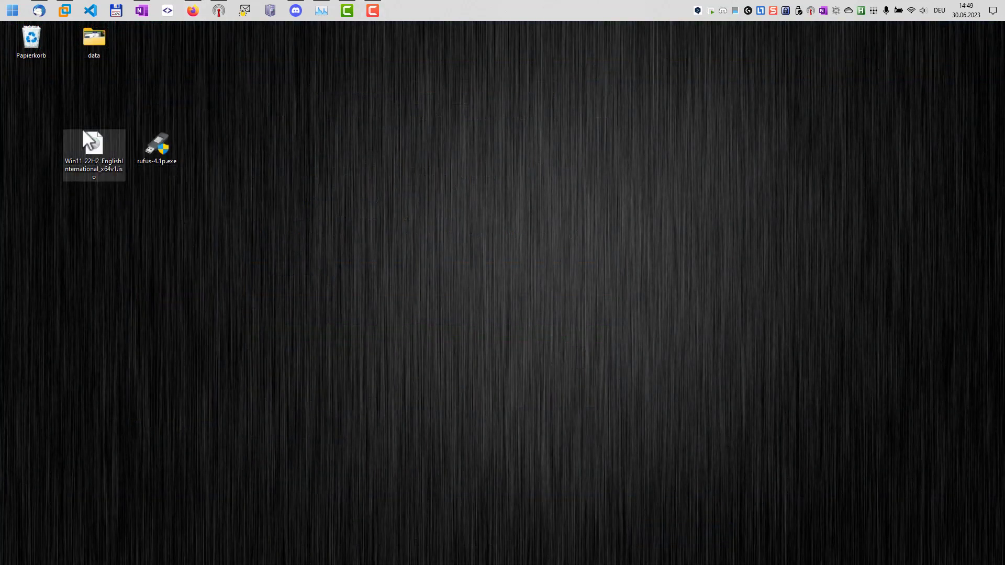
click(157, 139)
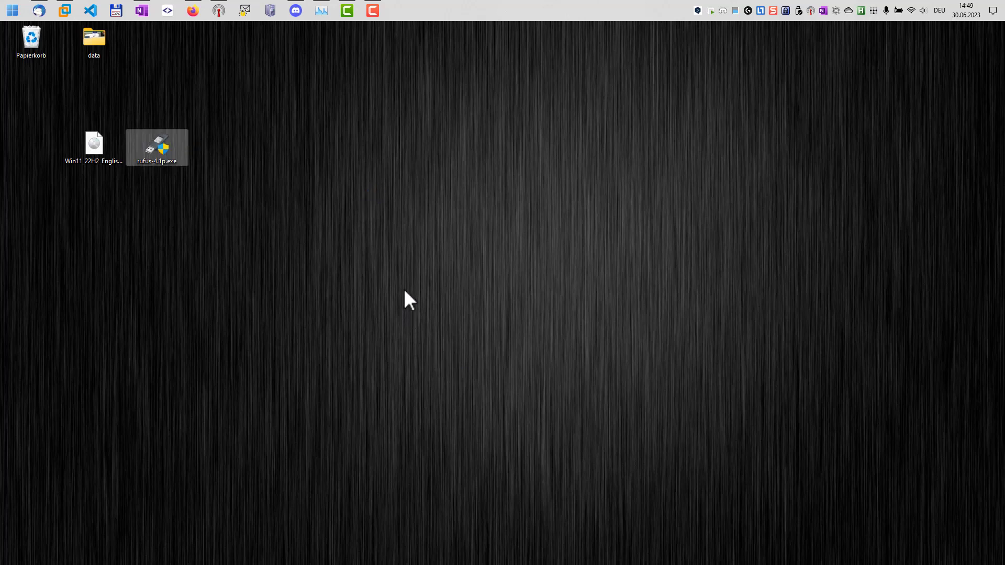
click(557, 288)
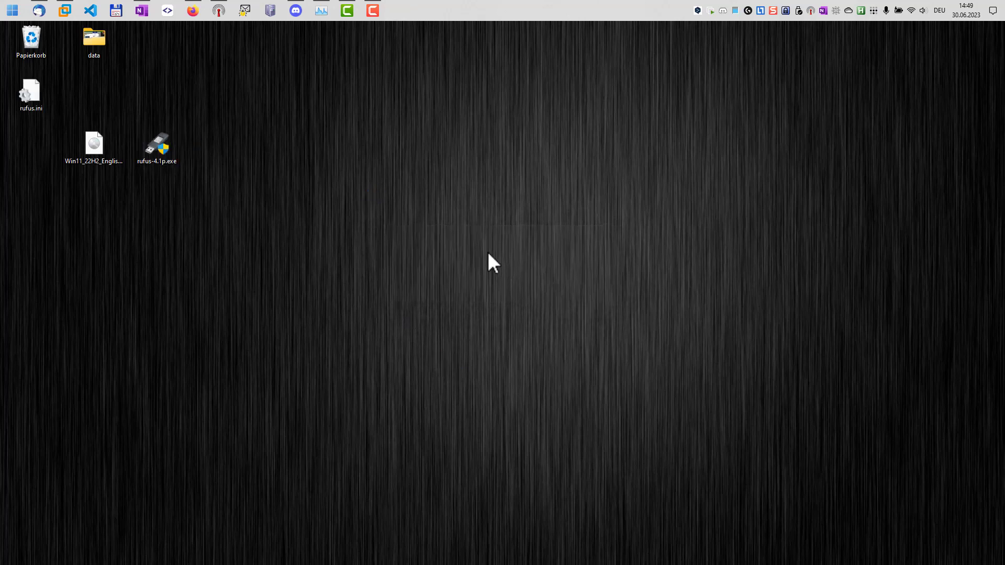
drag(497, 135, 421, 147)
- Switch the Rufus interface to English and keep the 128 GB USB drive as the target device
click(329, 386)
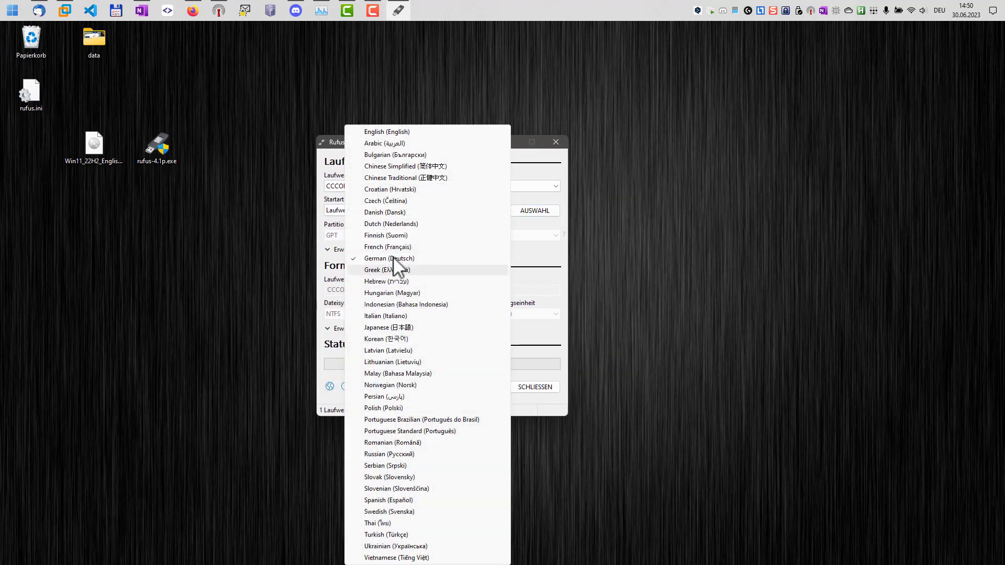
click(403, 132)
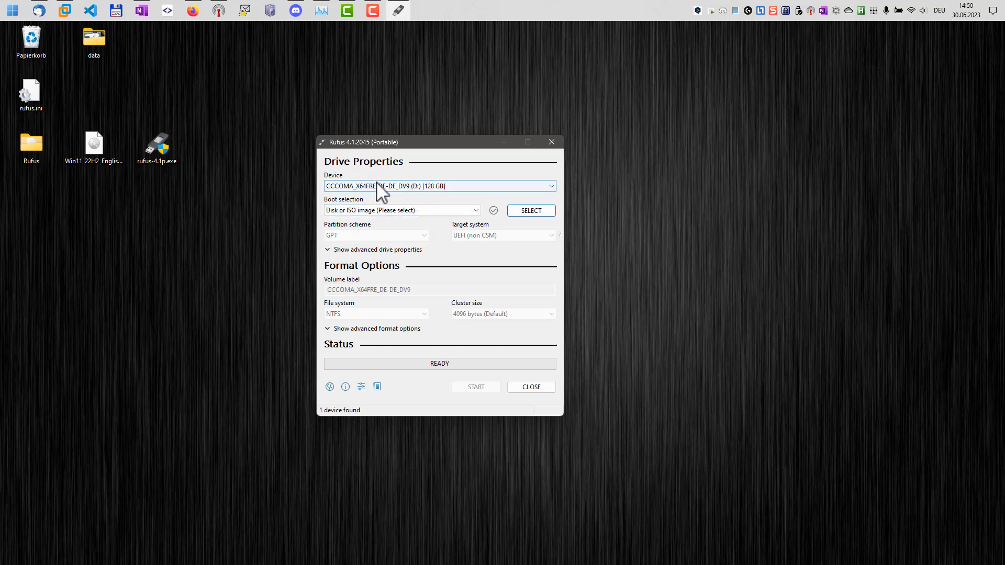
click(379, 186)
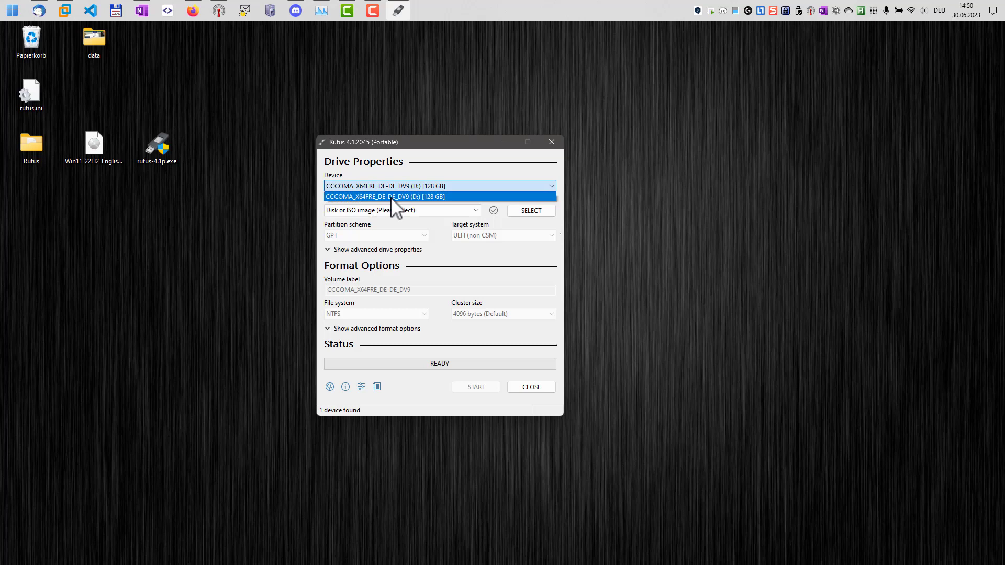
click(391, 197)
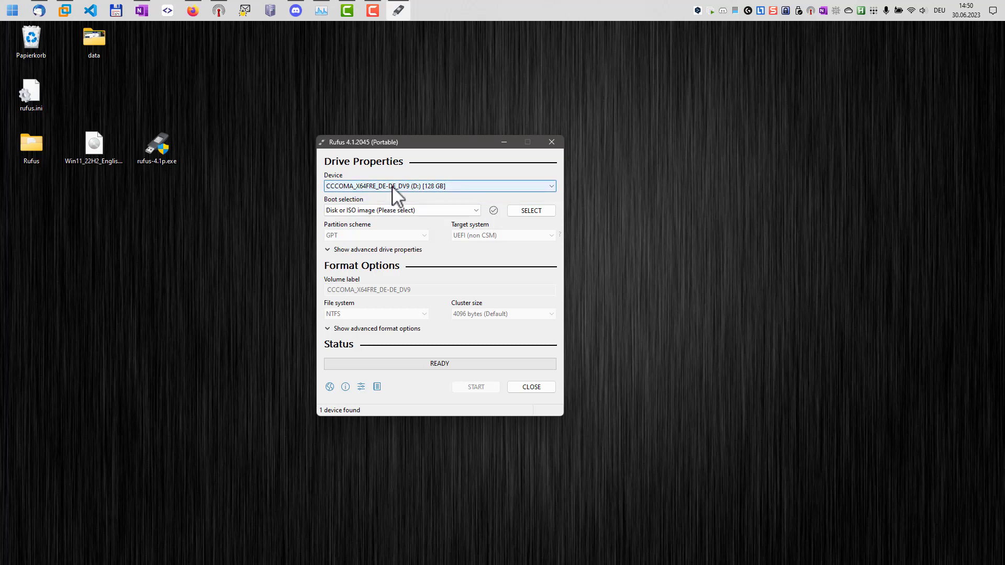
click(388, 189)
click(386, 195)
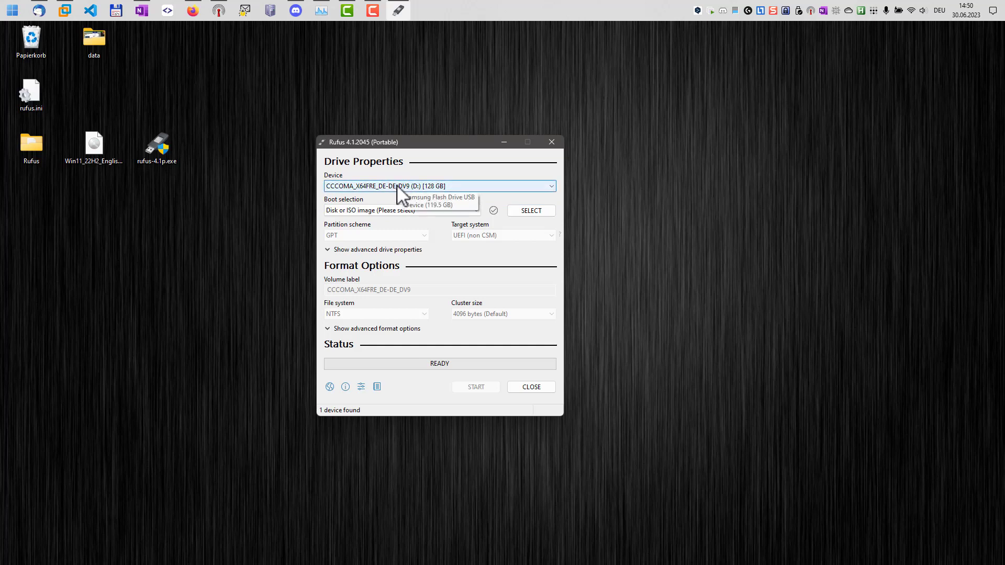
- Load the Windows 11 ISO from the desktop as the boot image
click(523, 211)
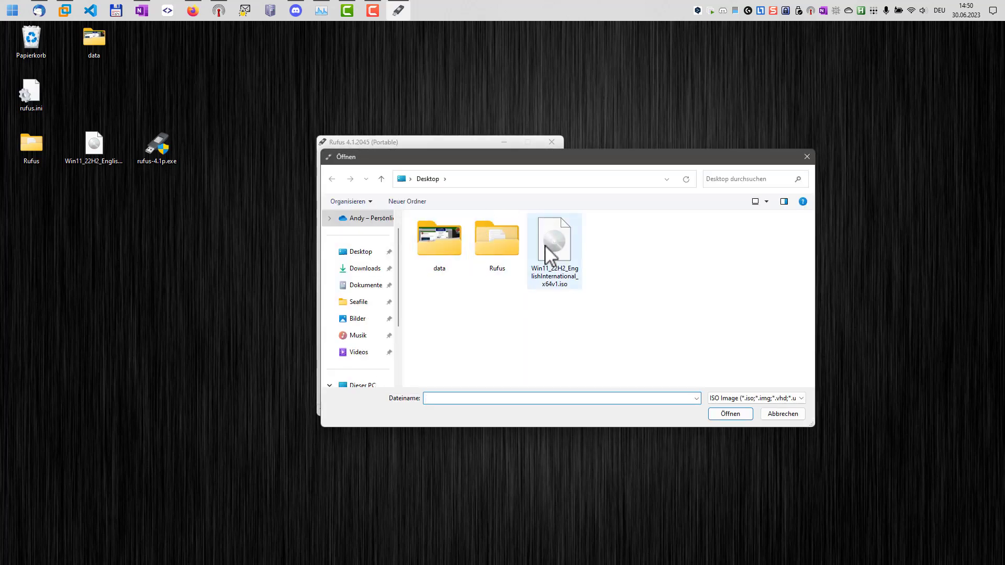
click(554, 247)
click(715, 416)
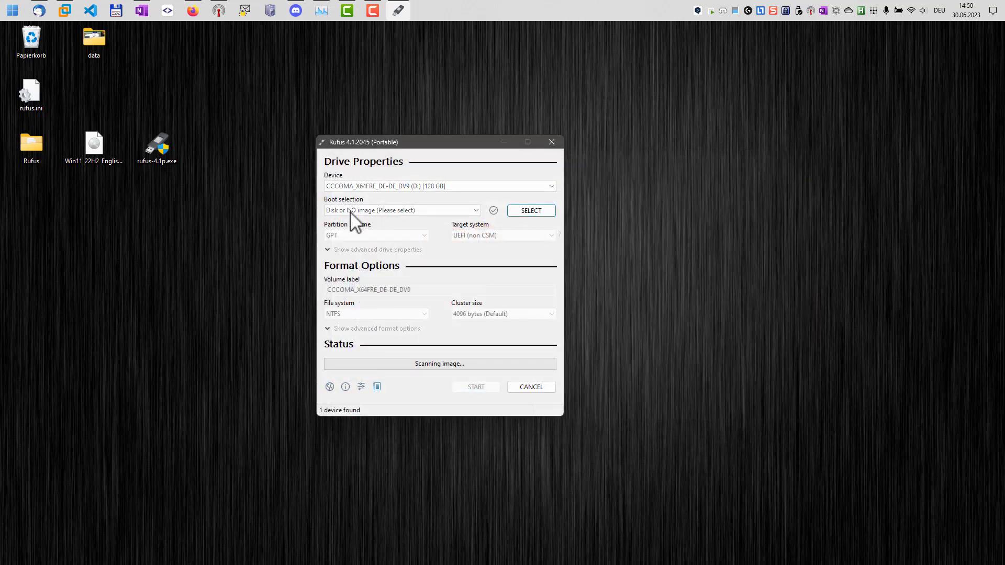
drag(372, 147, 337, 132)
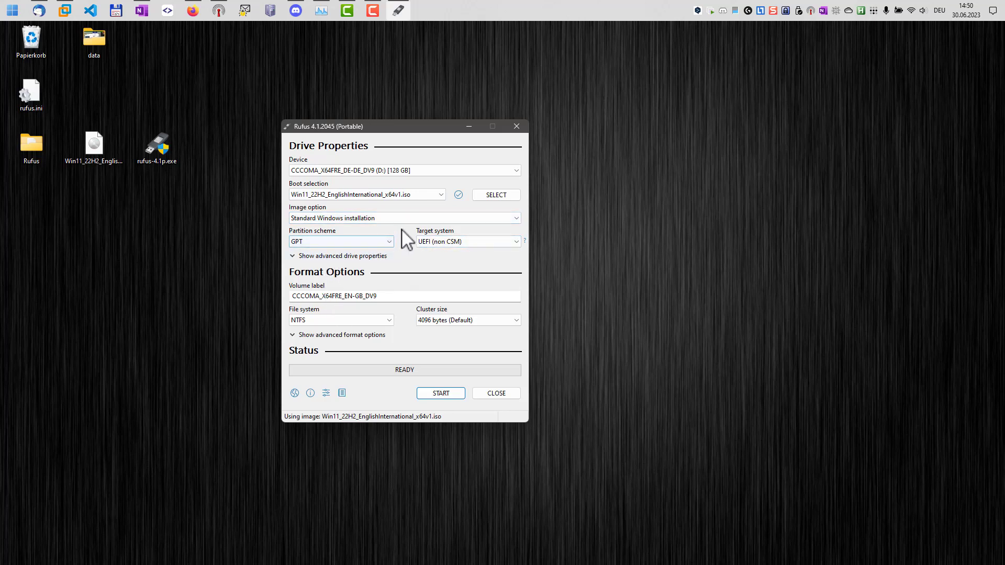
- Try the MBR partition scheme, then set it back to GPT with UEFI (non CSM)
click(359, 241)
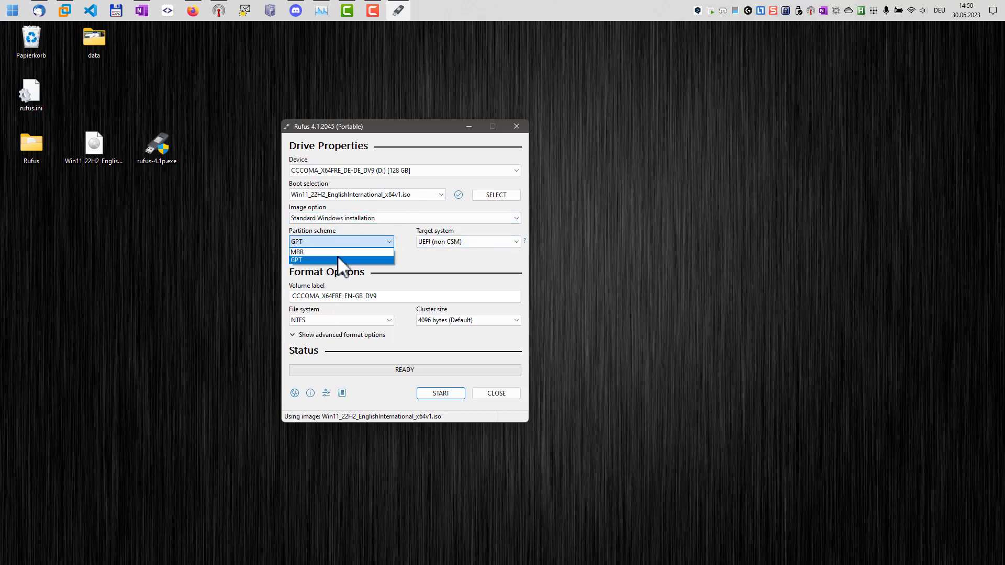
click(335, 251)
click(347, 241)
click(331, 258)
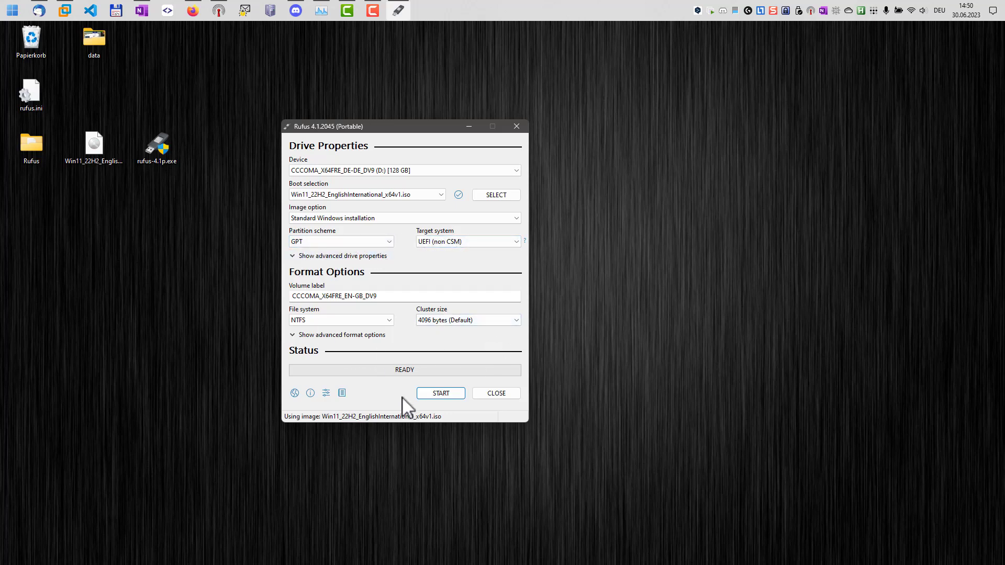
- Start writing with a local account and regional options copied from this user, keeping requirement removals
click(428, 394)
drag(441, 212, 434, 174)
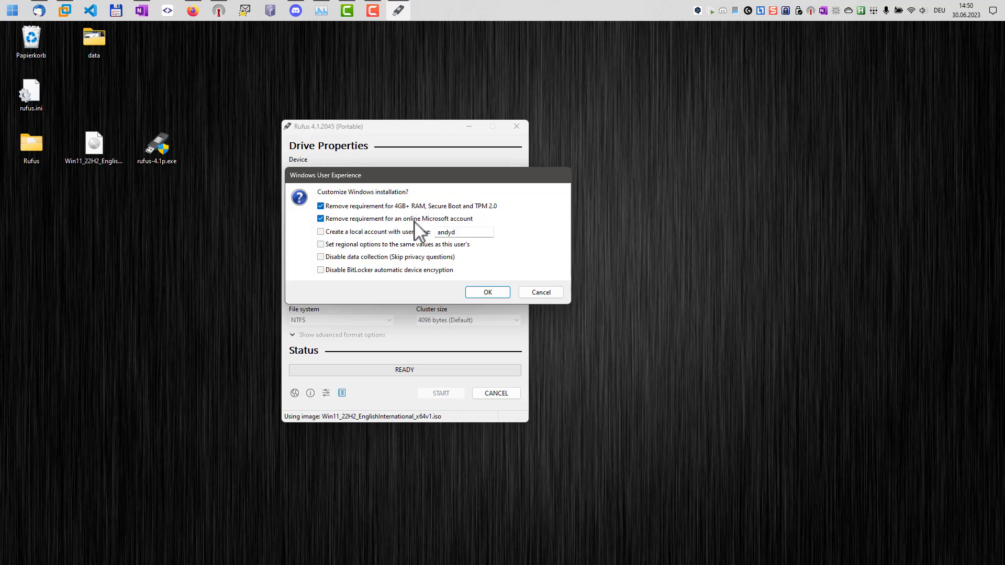
click(355, 233)
click(463, 232)
drag(463, 233, 382, 239)
click(358, 244)
click(490, 292)
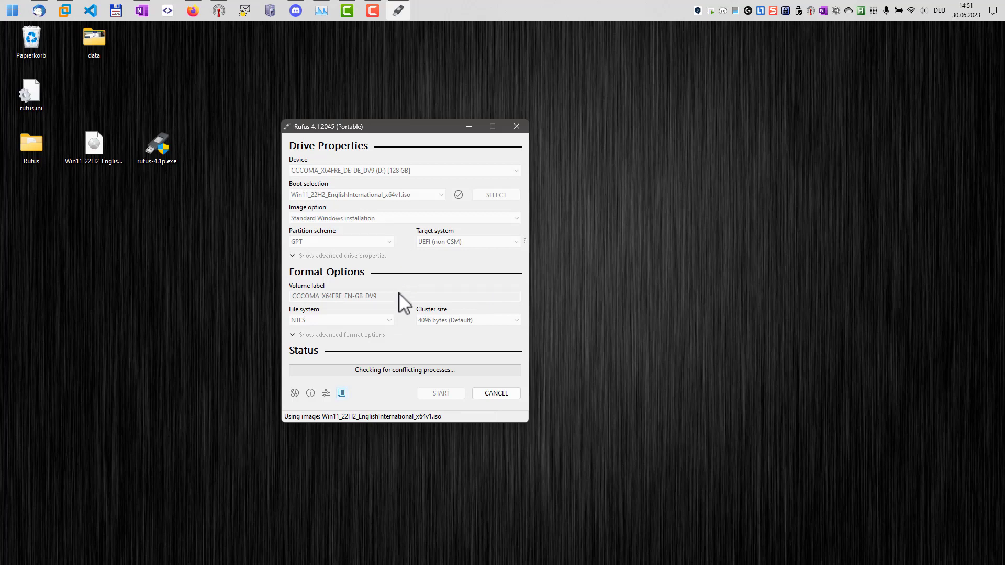
- Confirm erasing all data on the 128 GB USB drive and let Rufus finish writing
drag(377, 131, 338, 140)
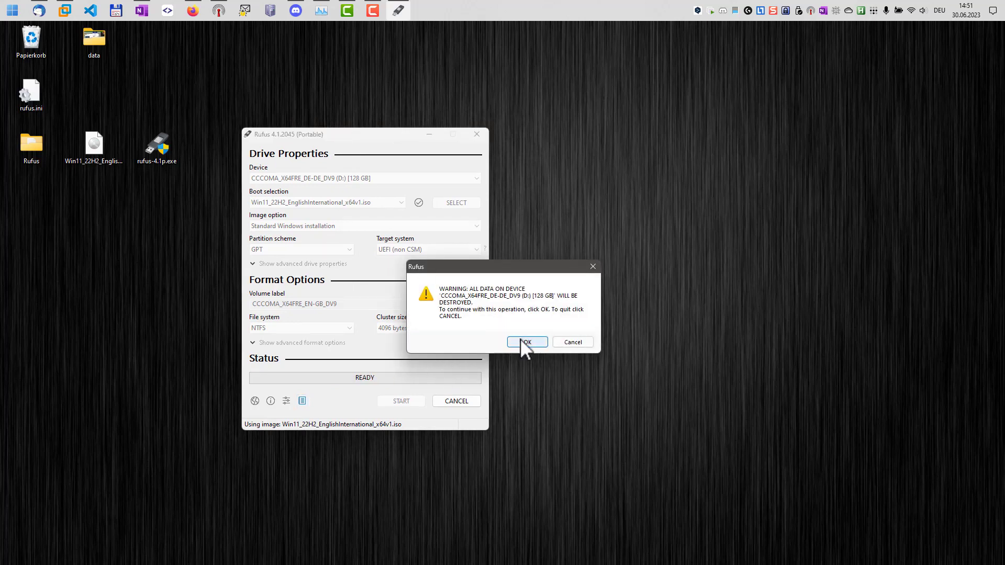
click(521, 341)
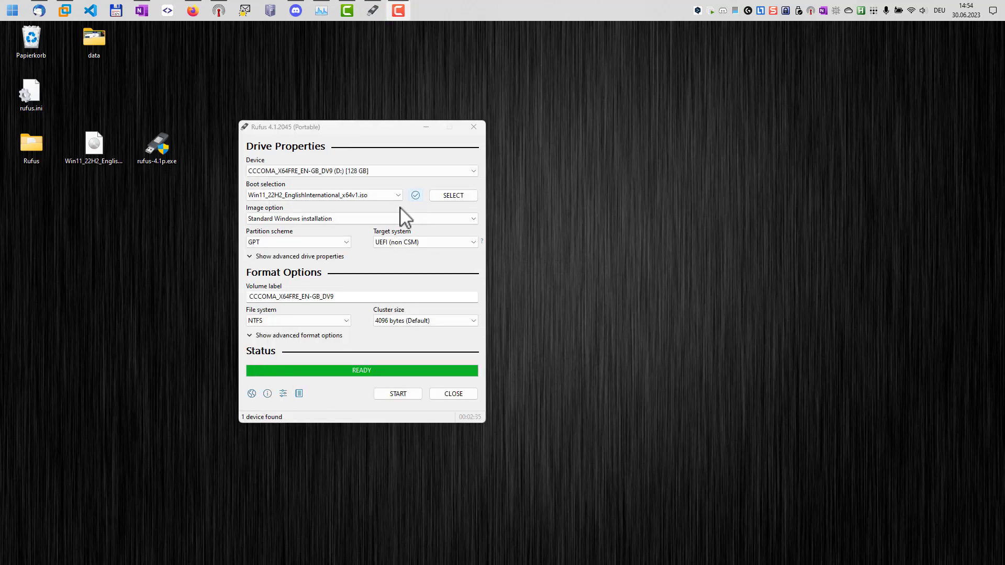
drag(371, 132, 354, 140)
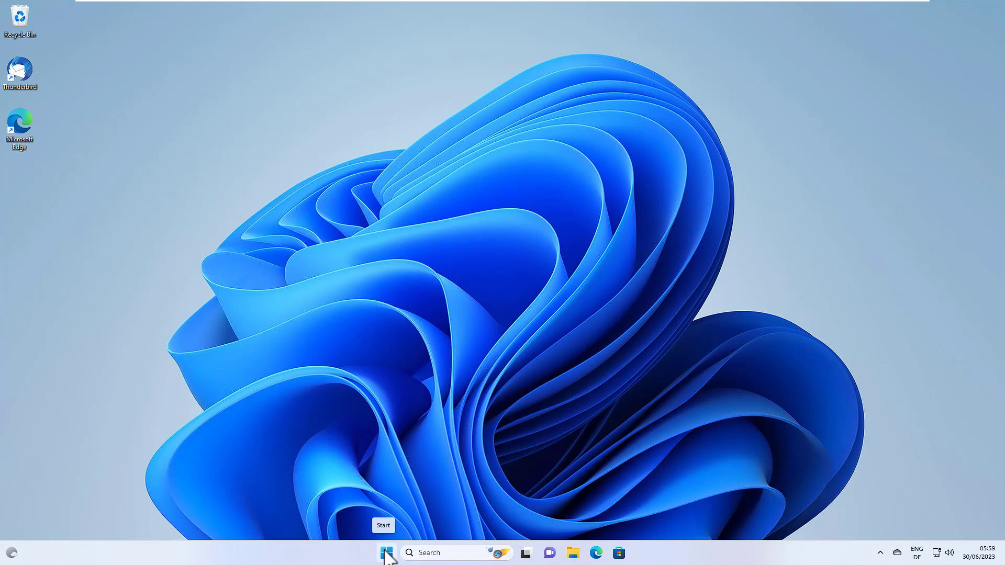
- Open Disk Management from the Start right-click menu, enlarge it, select C:, and open the Action menu
right_click(388, 553)
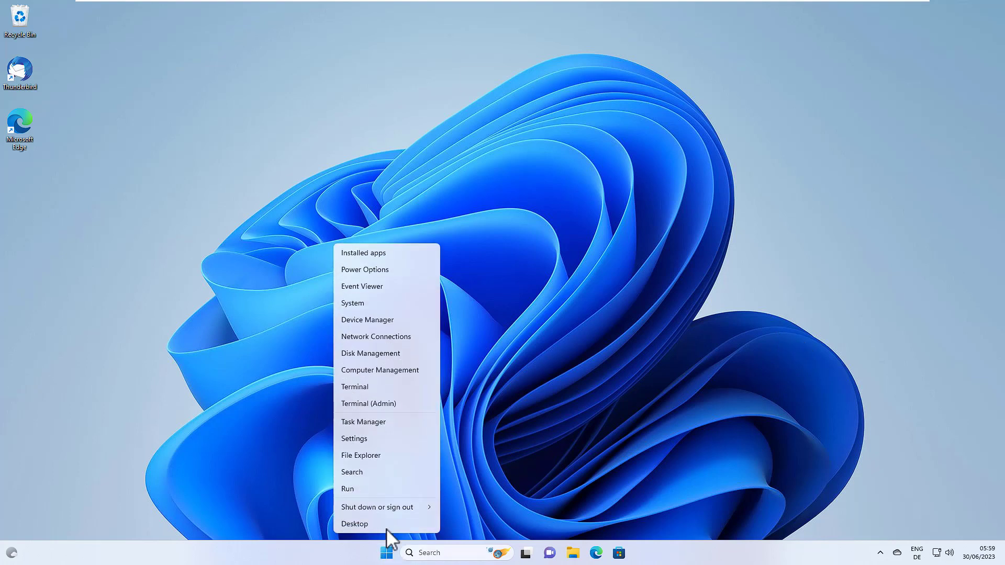
click(382, 354)
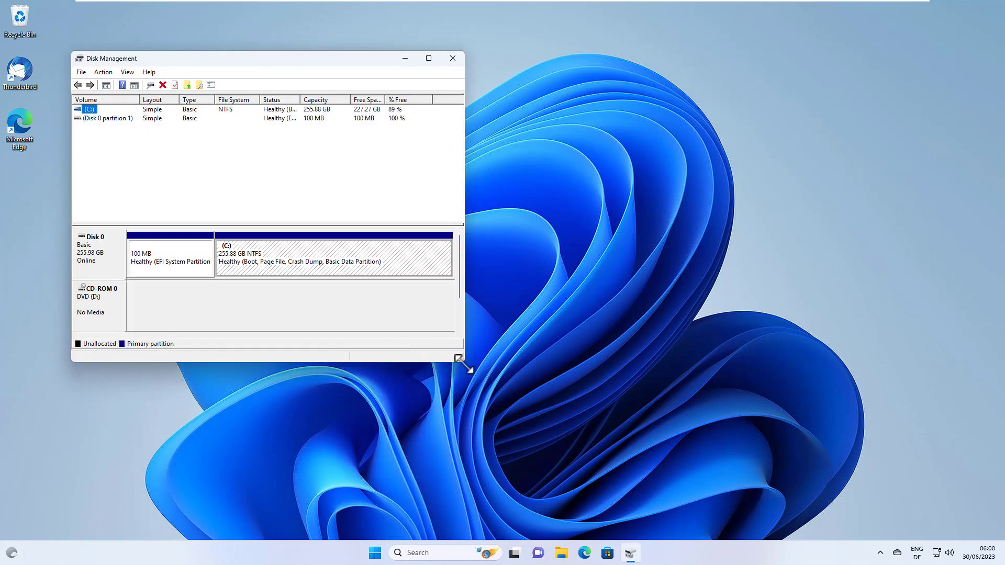
drag(458, 361, 656, 348)
drag(207, 67, 346, 95)
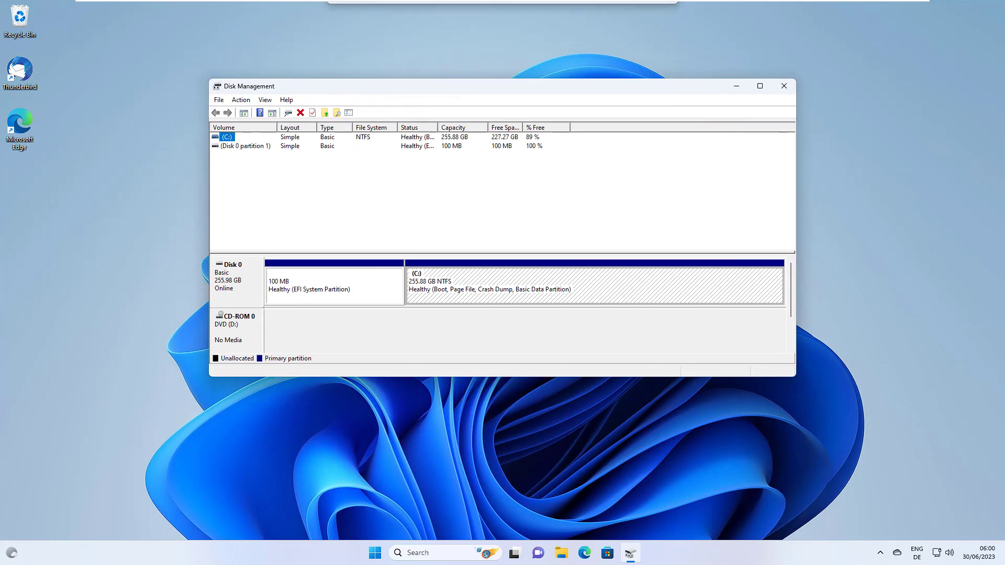
click(227, 285)
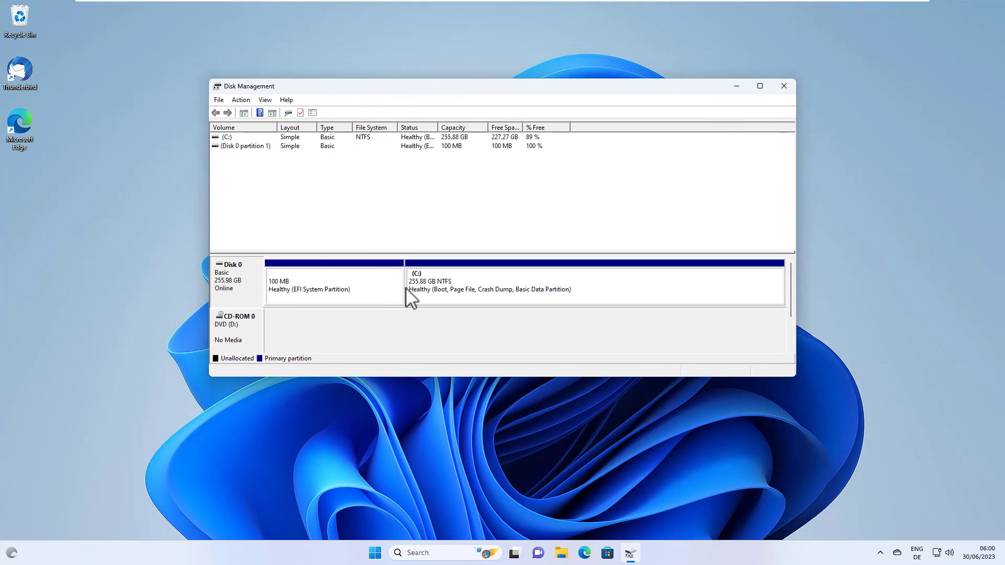
click(444, 291)
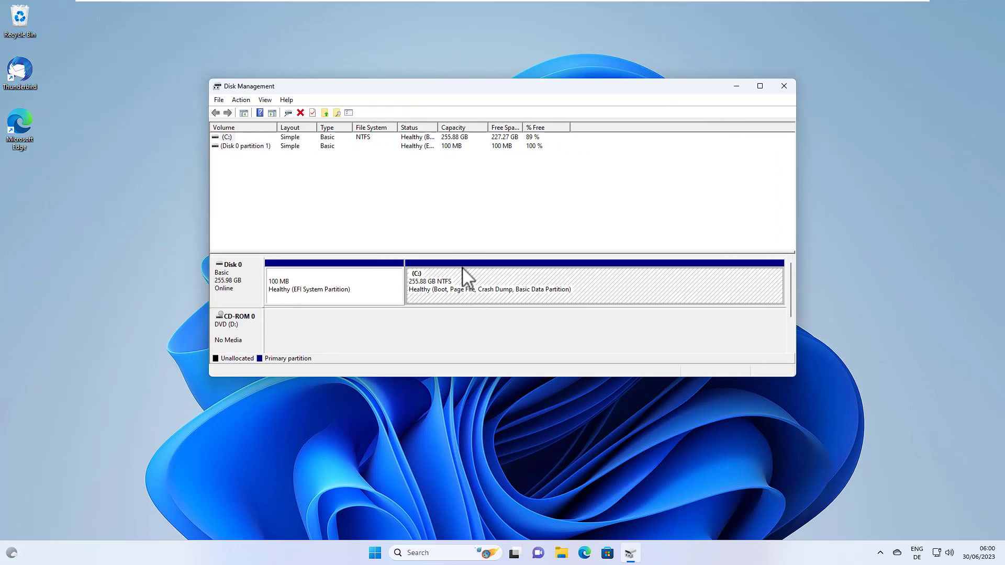
click(243, 99)
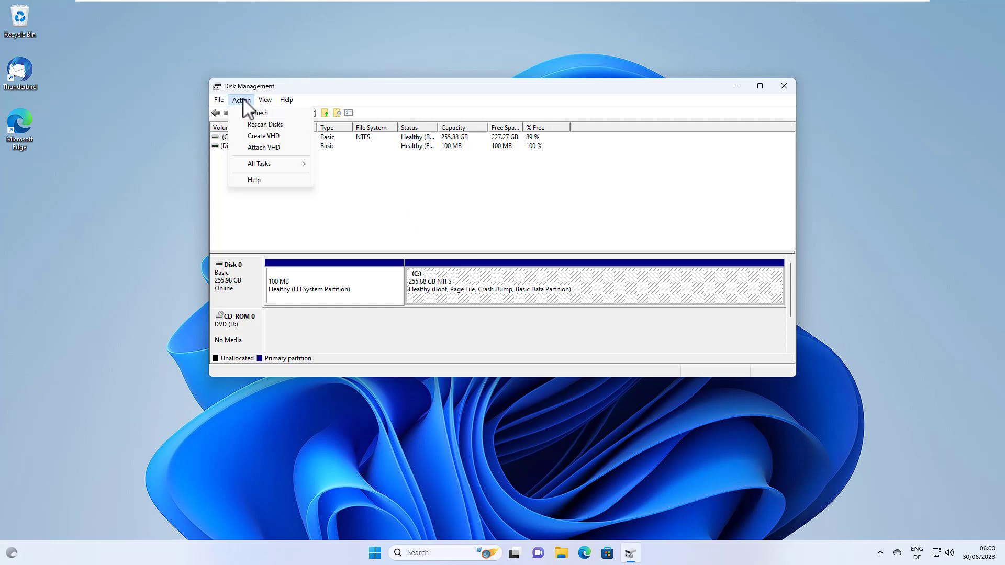
- Start a new virtual hard disk and set its location to C:\windows11.vhdx
mouse_move(265, 101)
click(264, 136)
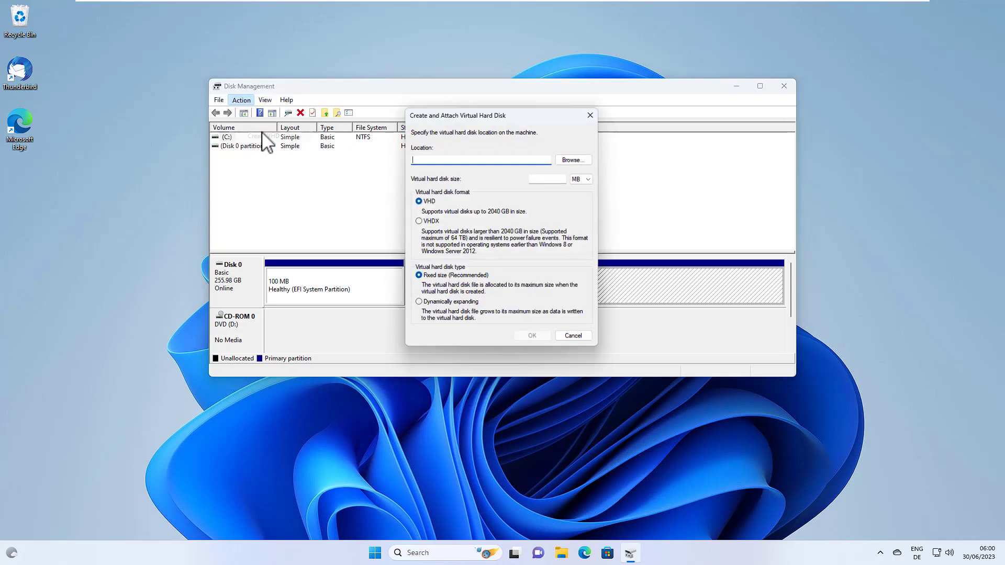
click(574, 159)
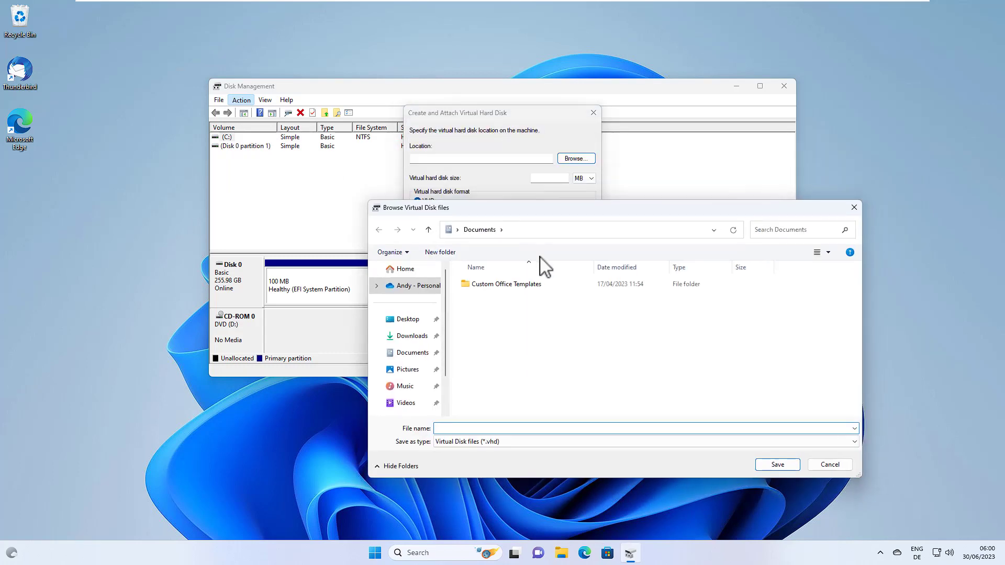
click(556, 243)
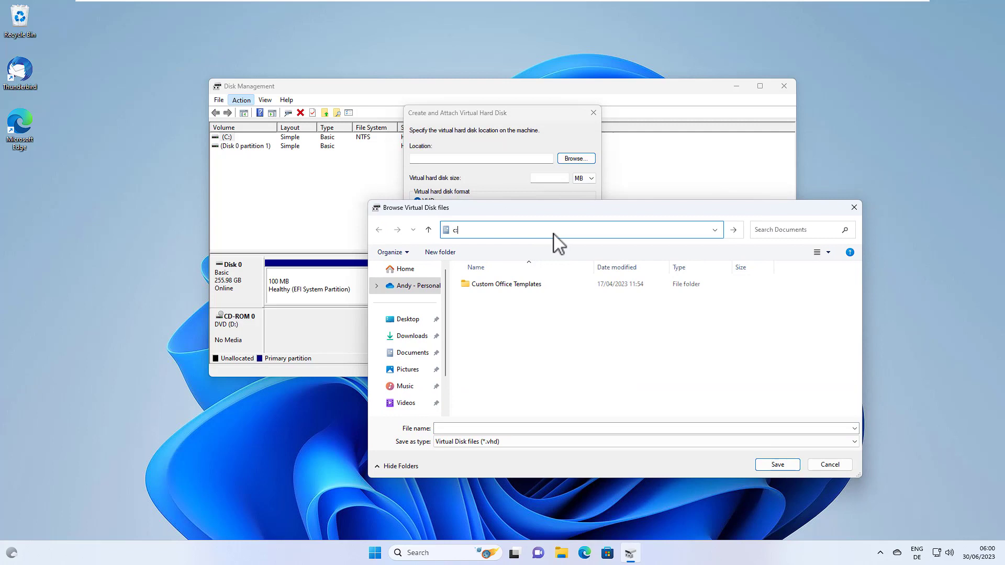
text(c:)
key(Return)
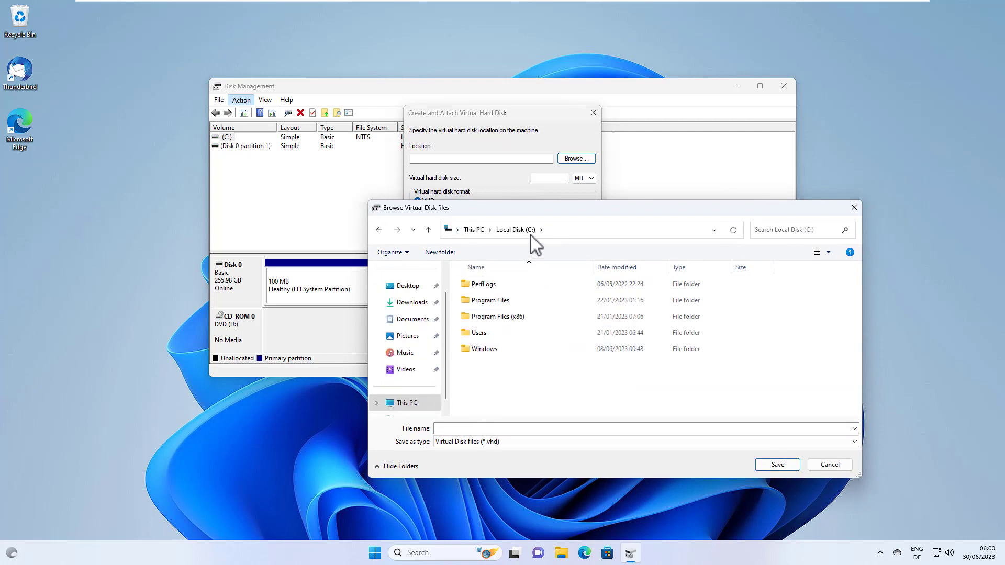
click(483, 427)
text(windows11.vhdx)
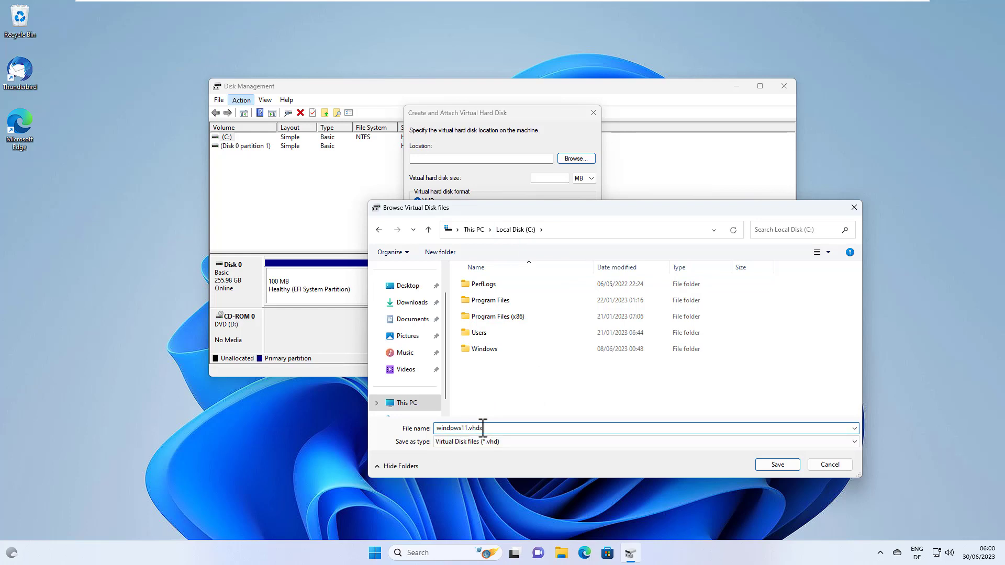
click(768, 466)
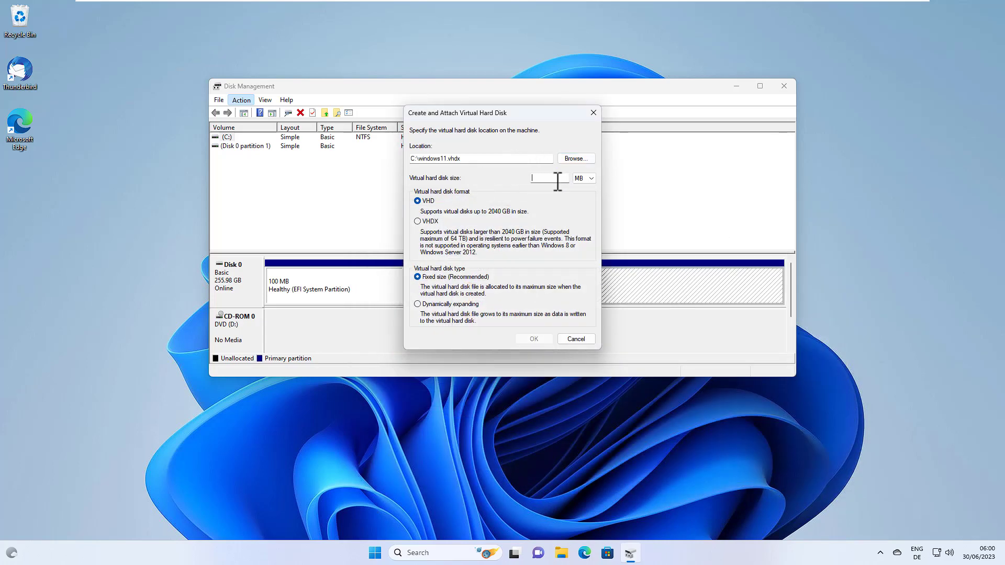
- Set the virtual disk size to 128 GB in VHDX format, dynamically expanding
click(582, 178)
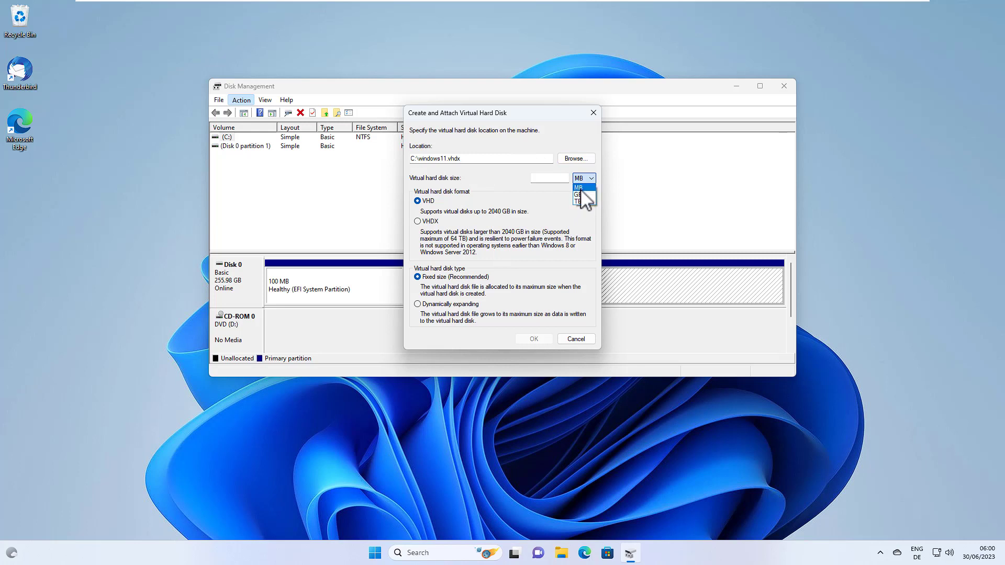
click(578, 194)
click(539, 178)
text(128)
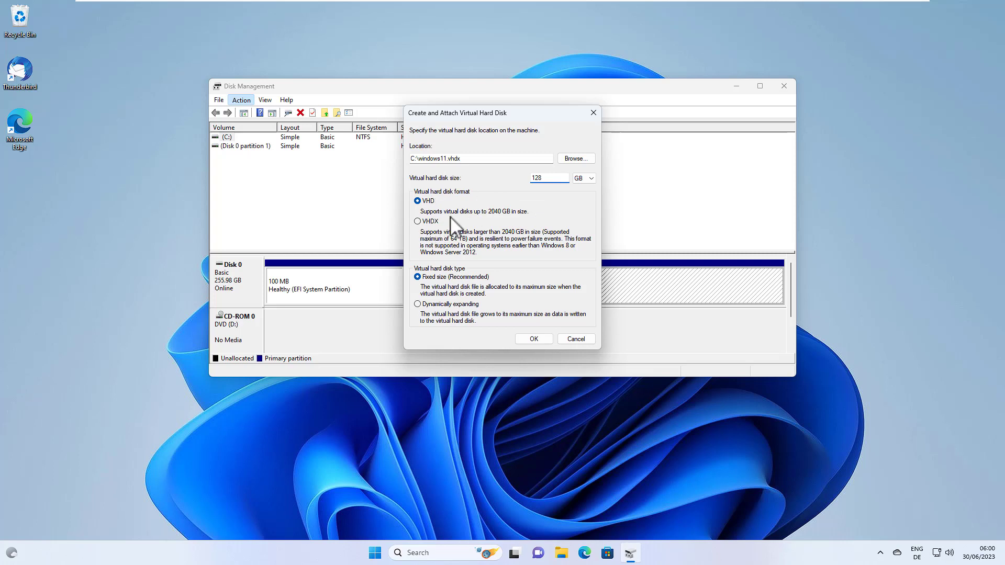
click(427, 223)
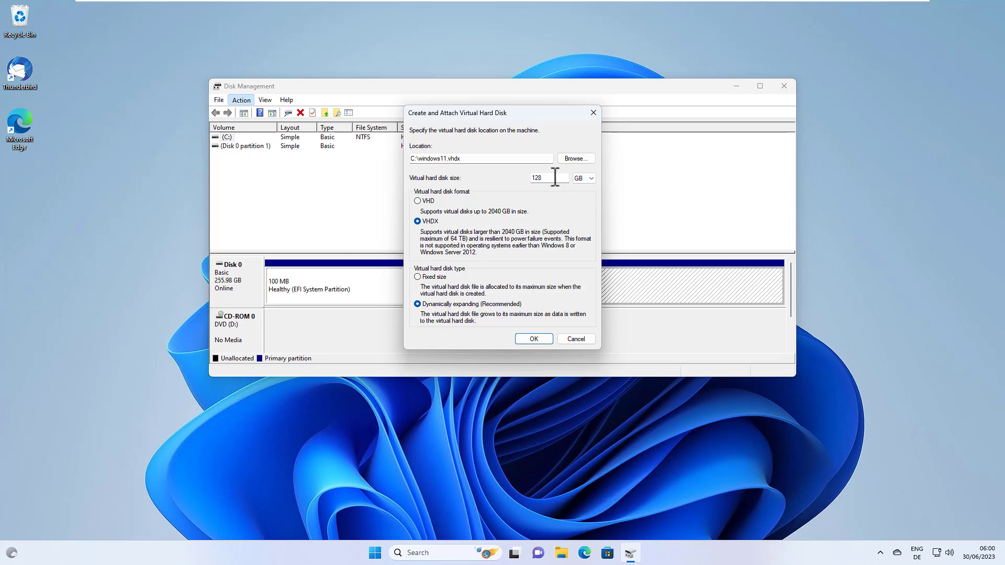
drag(554, 178, 504, 179)
- Create and attach the VHDX, then enlarge the window to show Disk 1's 128 GB unallocated space
click(527, 339)
drag(609, 376, 608, 431)
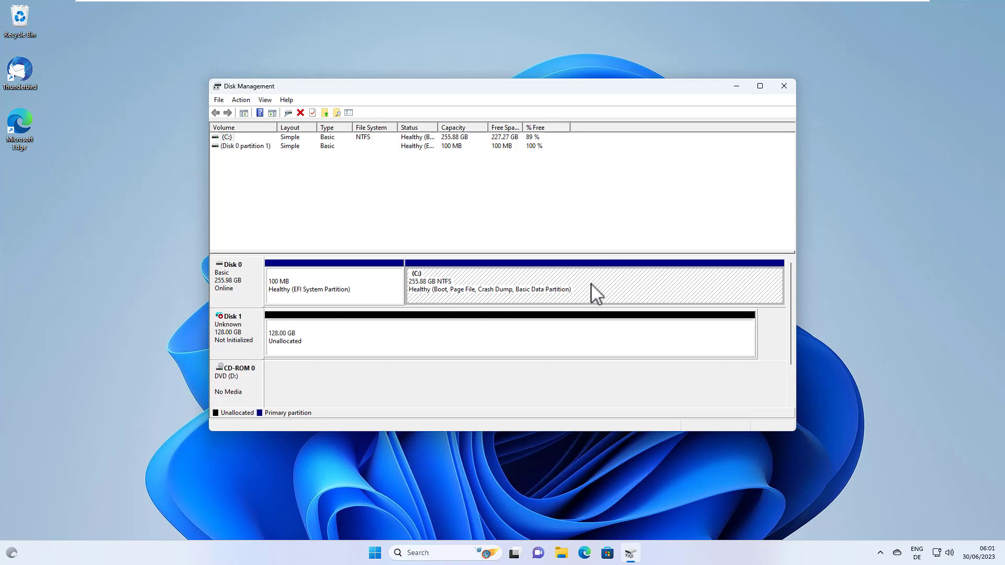
click(271, 346)
click(249, 351)
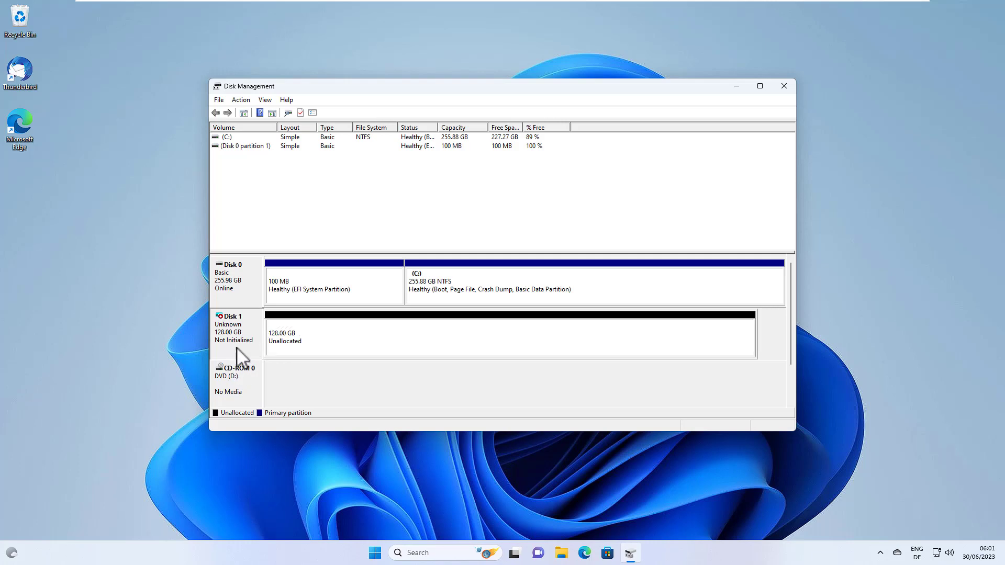
- Initialize Disk 1 with a GPT partition table
right_click(256, 328)
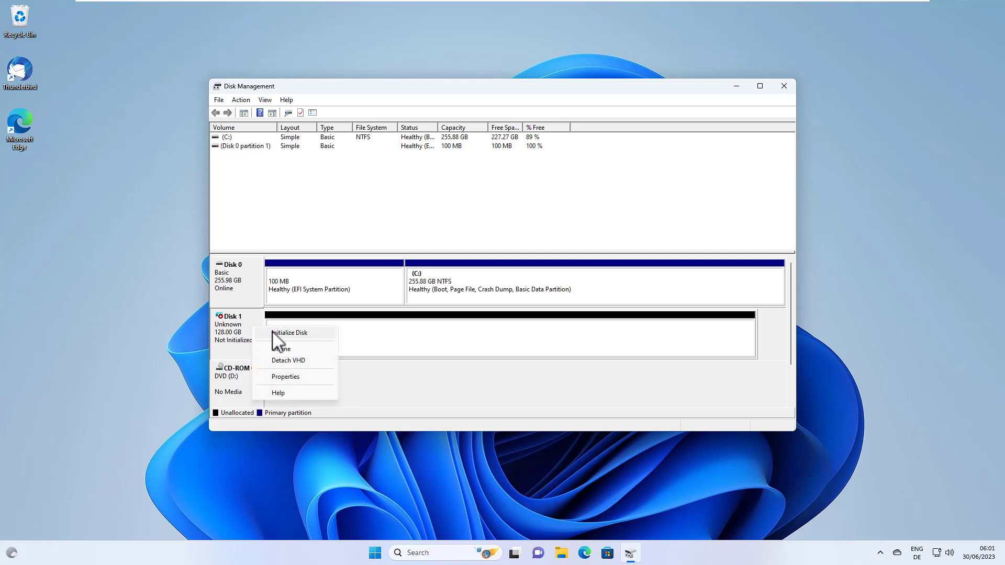
click(270, 333)
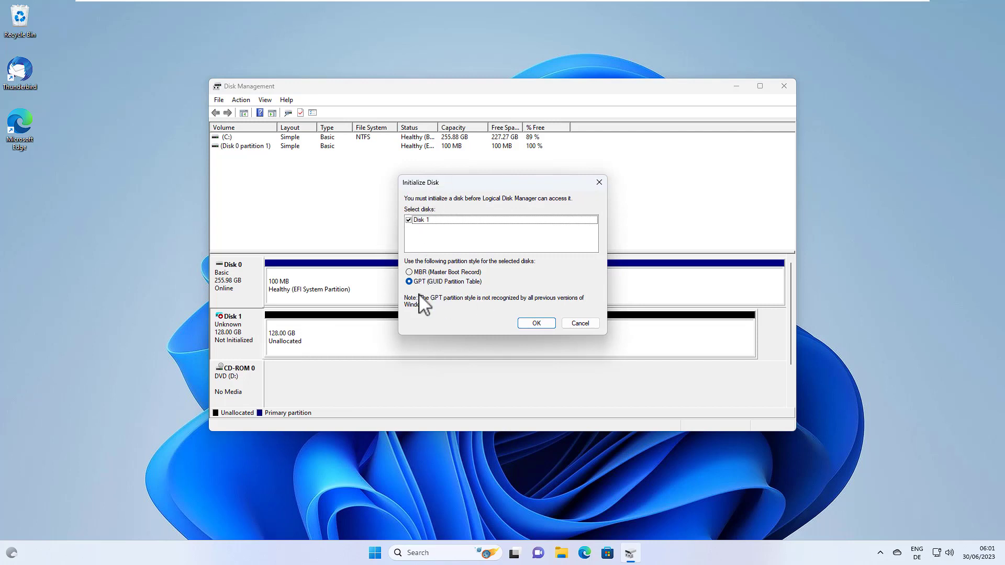
click(542, 323)
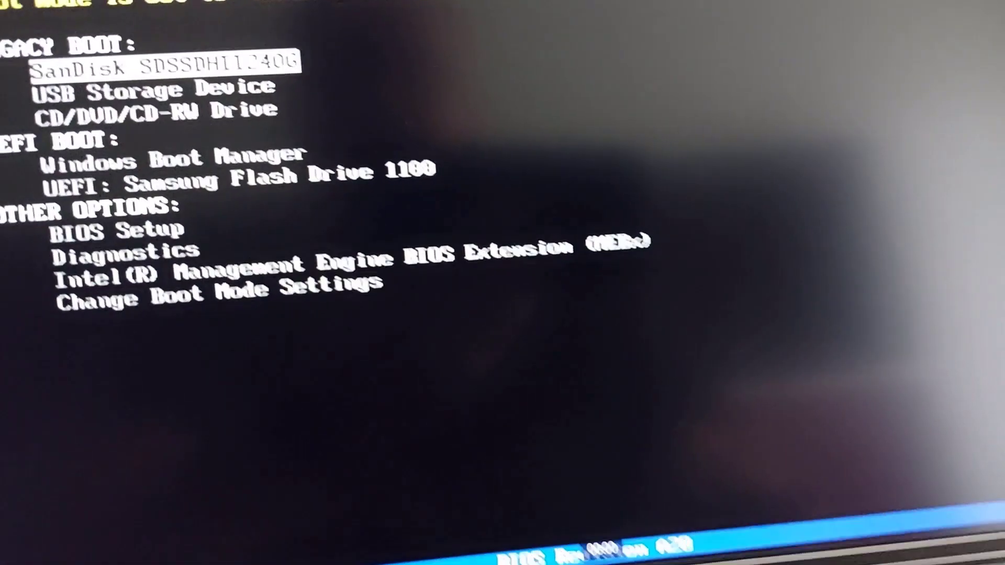
- Select the 'UEFI: Samsung Flash Drive 1100' entry in the firmware boot menu to start Setup
key(Down)
key(Down)
key(Down)
key(Down)
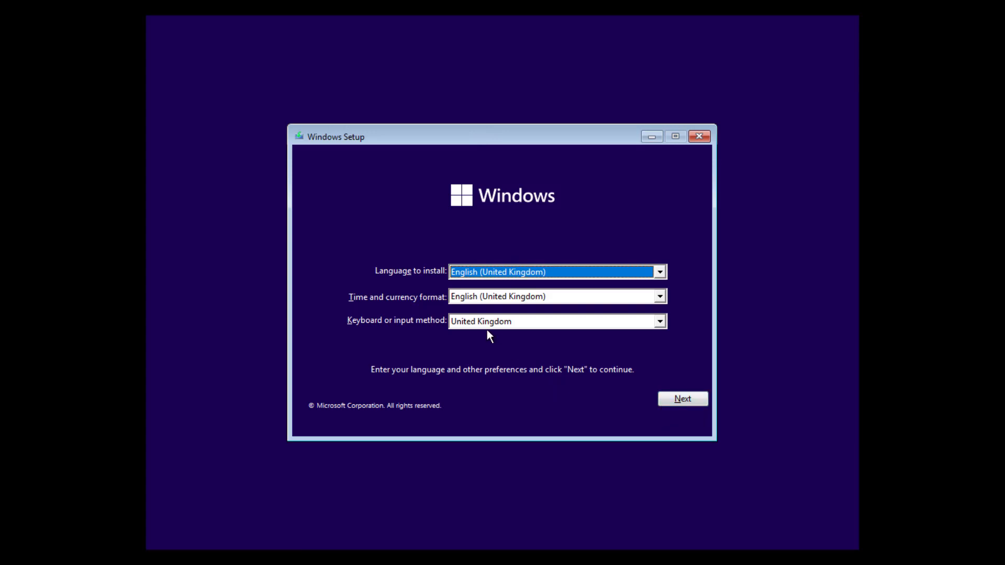
- Change the Setup keyboard layout to German and continue to the install screen
click(585, 322)
scroll(659, 352, up, 3)
scroll(659, 348, up, 5)
click(599, 351)
key(g)
key(e)
key(r)
click(669, 400)
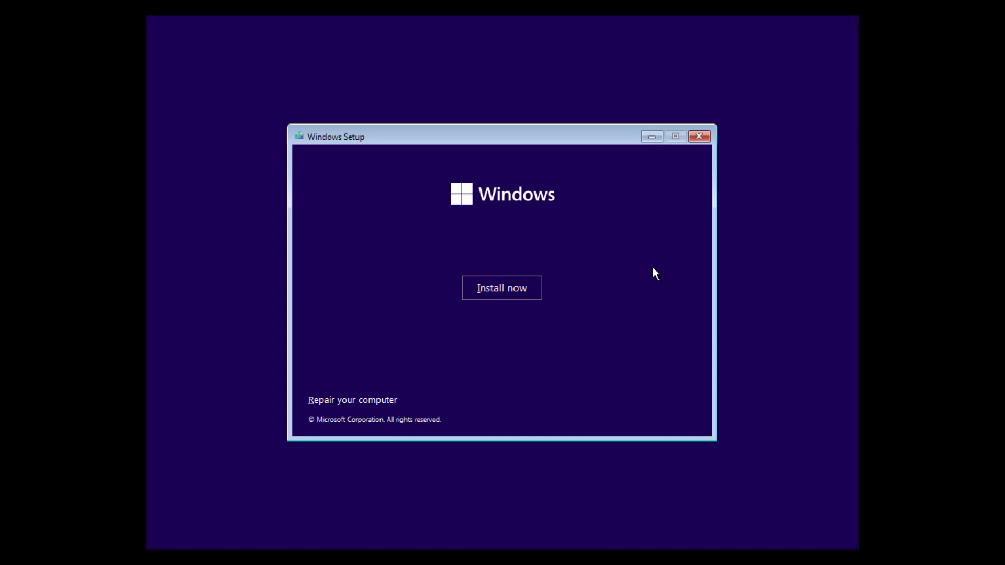
- Open a Command Prompt over Setup with Shift+F10 and try c:, which reports the drive missing
key(shift+F10)
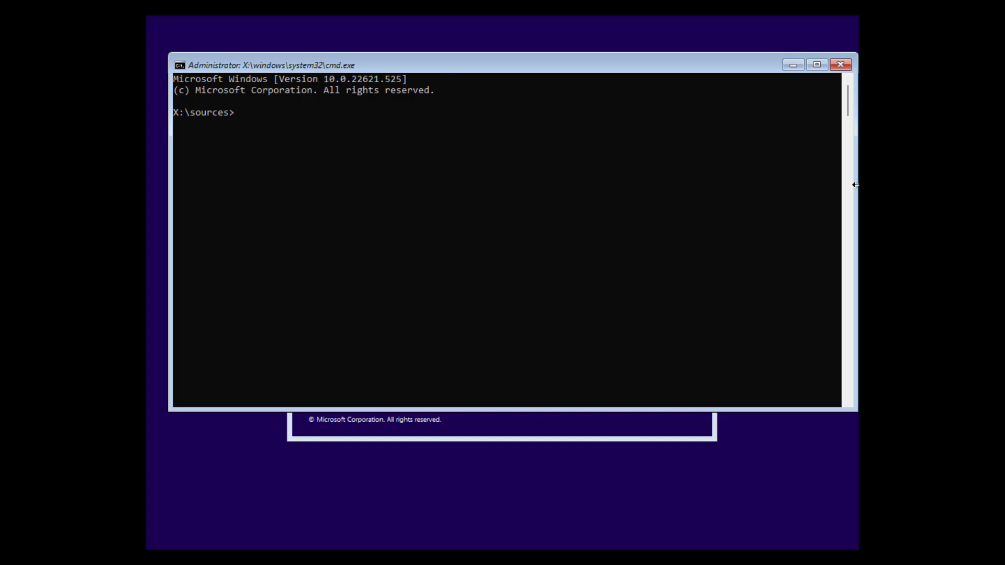
click(347, 201)
key(Return)
text(c:)
key(Return)
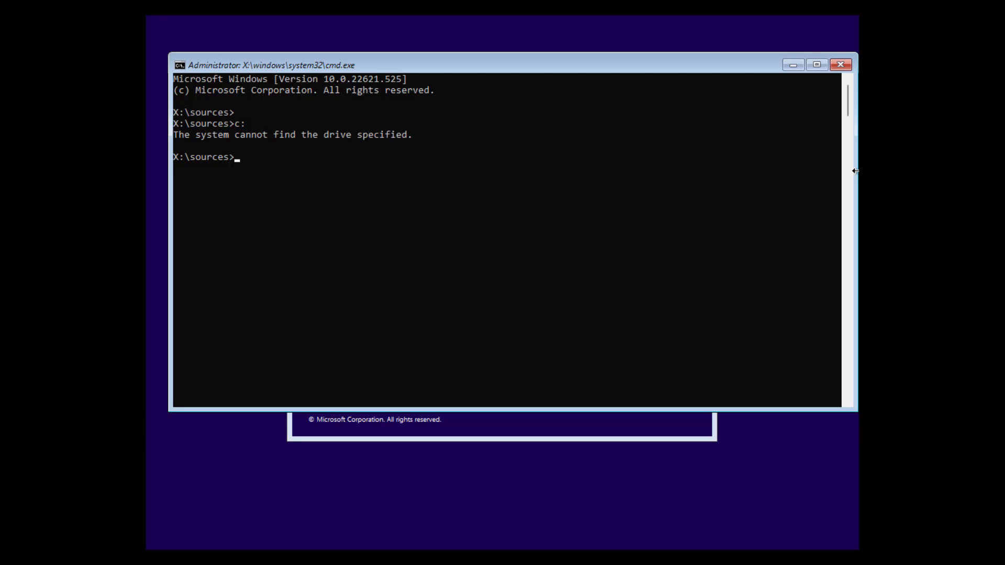
click(435, 223)
key(Escape)
- Start DiskPart and list the machine's disks and volumes
text(diskpart)
key(Return)
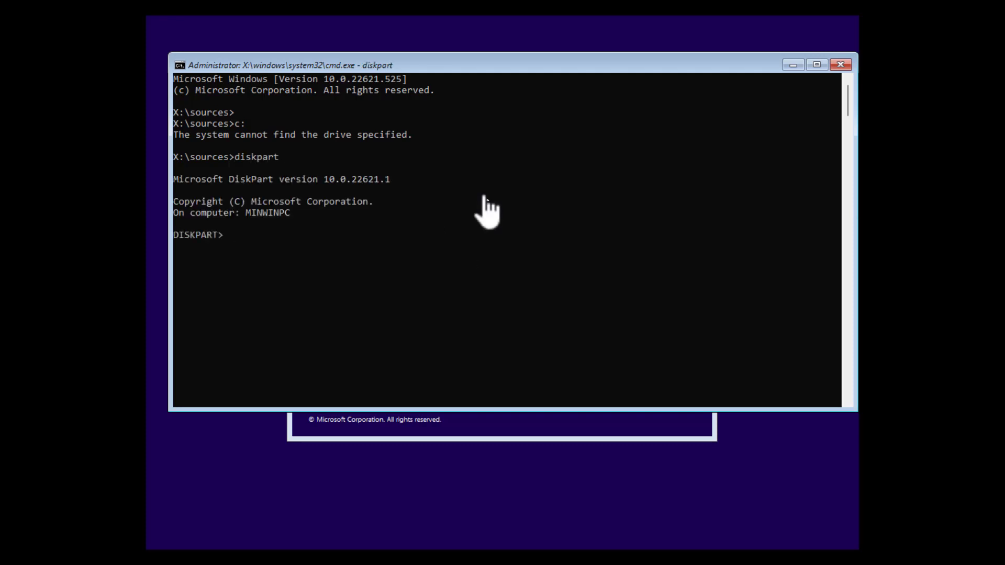
text(list disk)
key(Return)
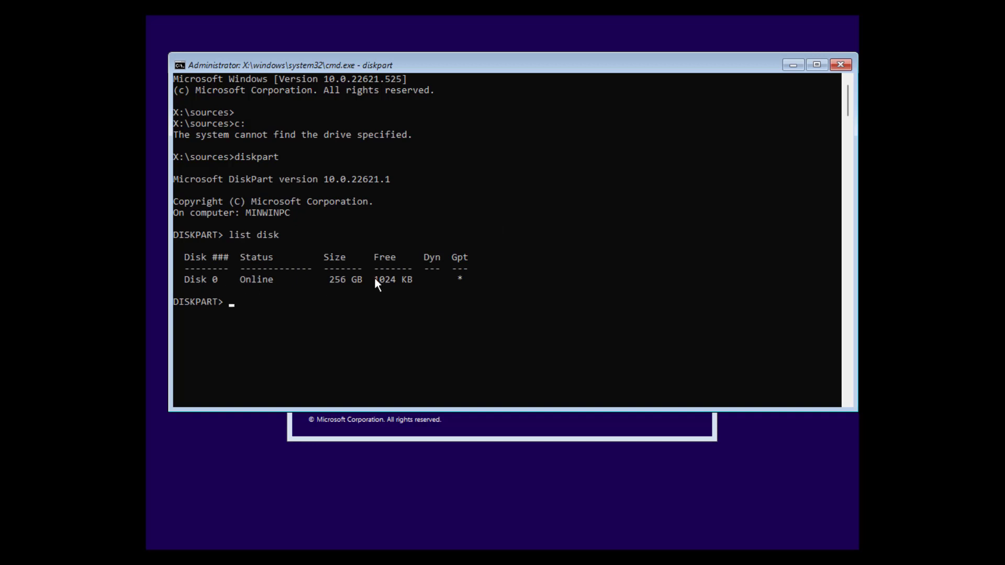
text(list vol)
key(Return)
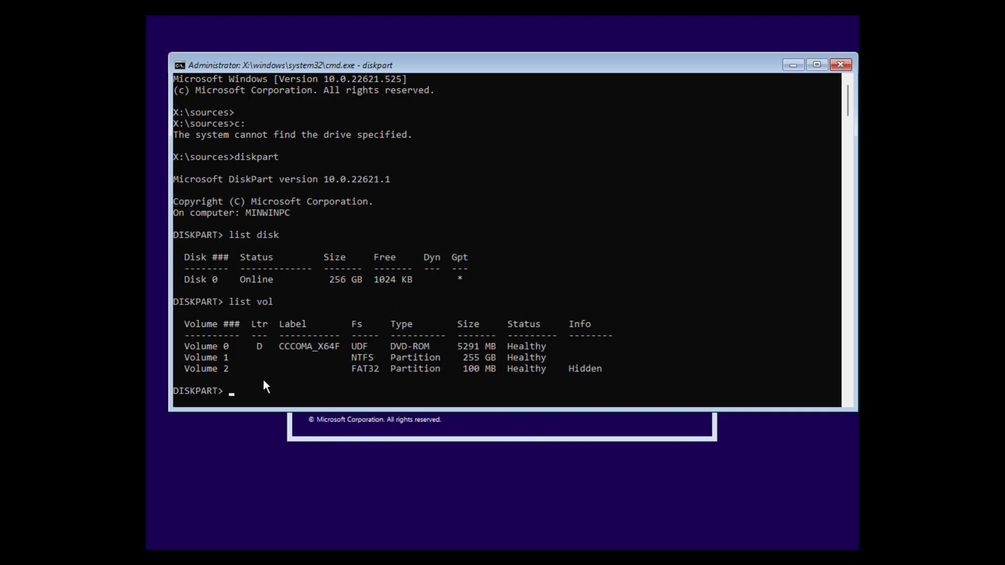
- Assign drive letter C to Volume 1, the 255 GB NTFS partition, and exit DiskPart
text(select vol 1)
key(Return)
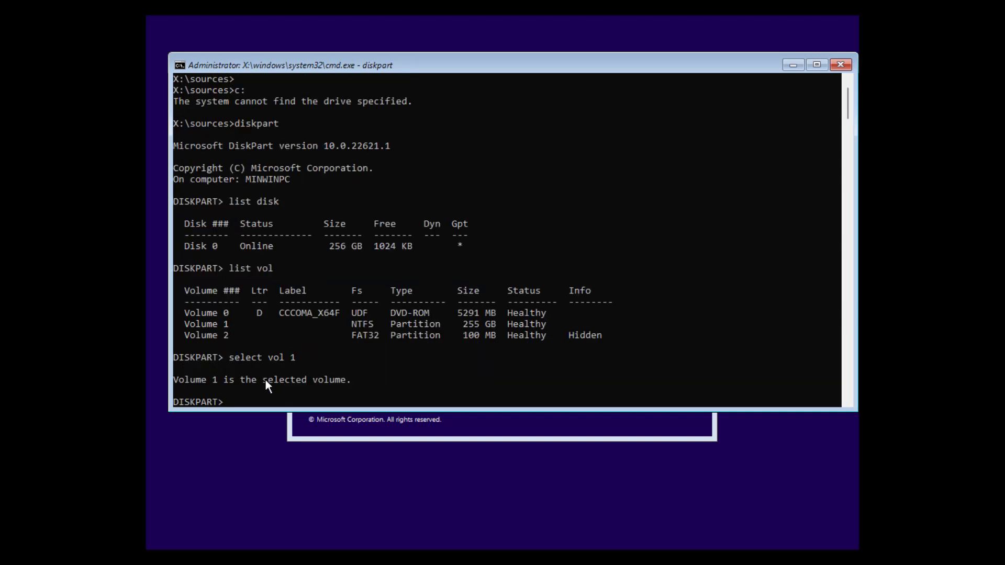
text(assign letter=c)
key(Return)
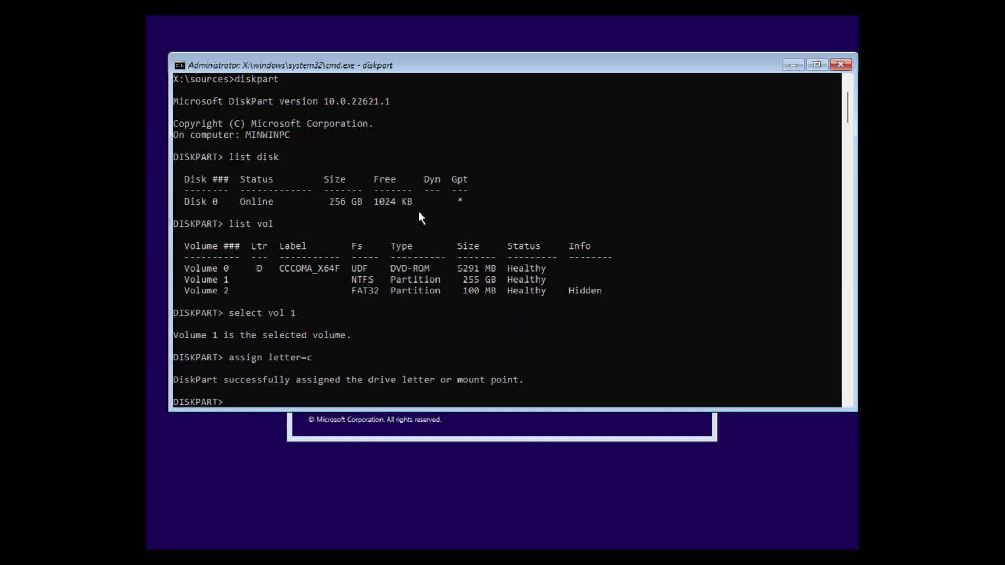
text(exit)
key(Return)
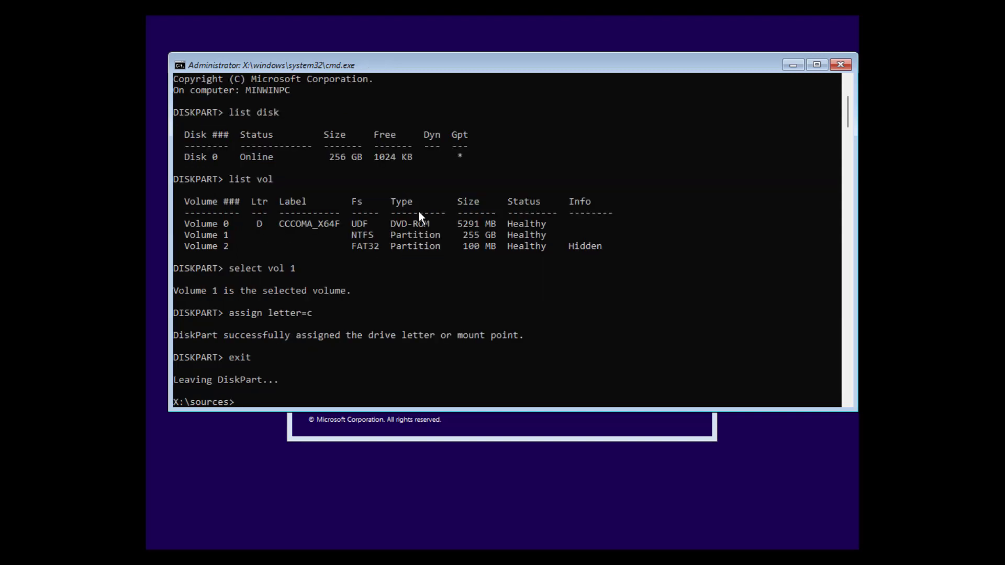
- Switch to C:, confirm windows11.vhdx is in its root with dir, and relaunch DiskPart
text(c>)
key(Return)
text(c:)
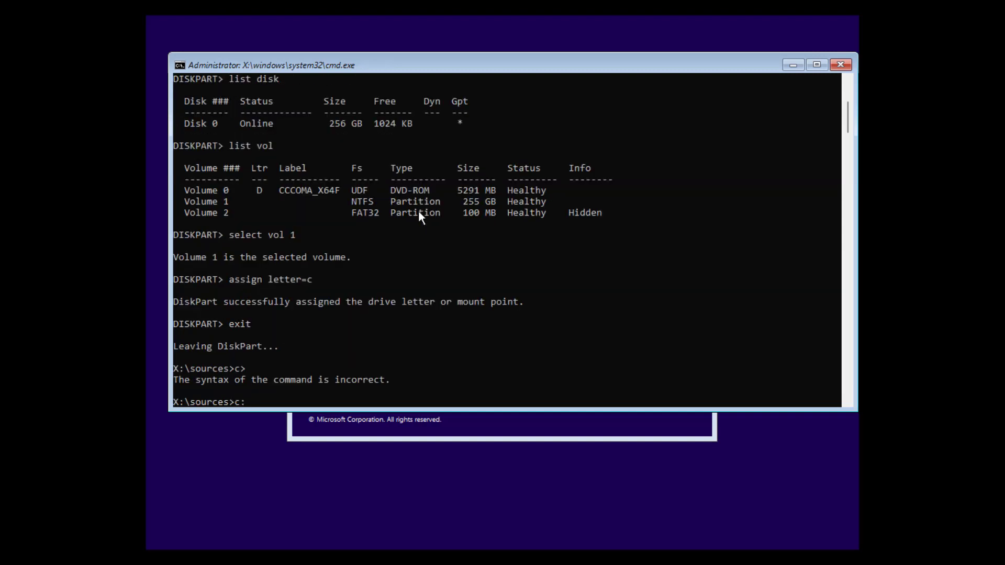
key(Return)
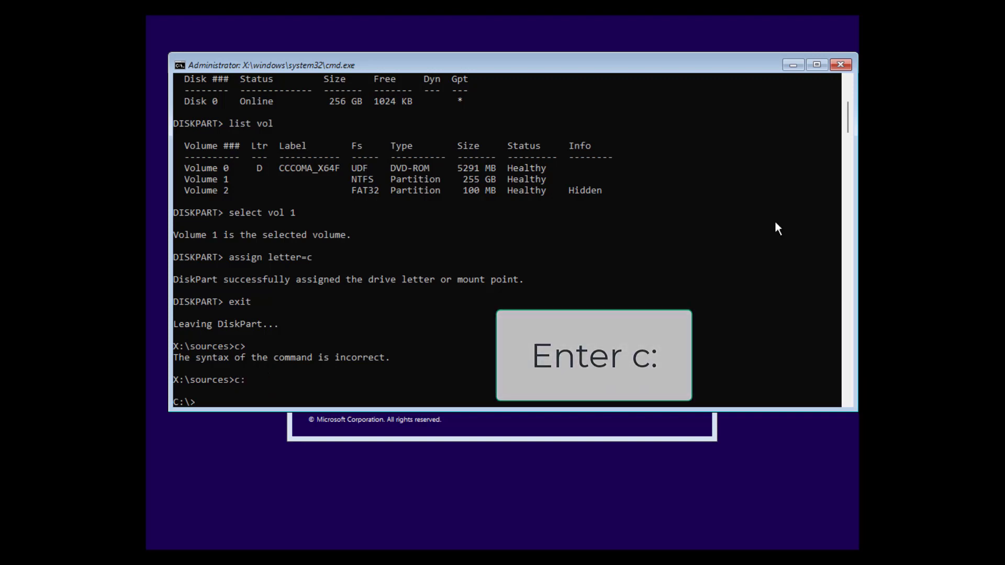
text(dir)
key(Return)
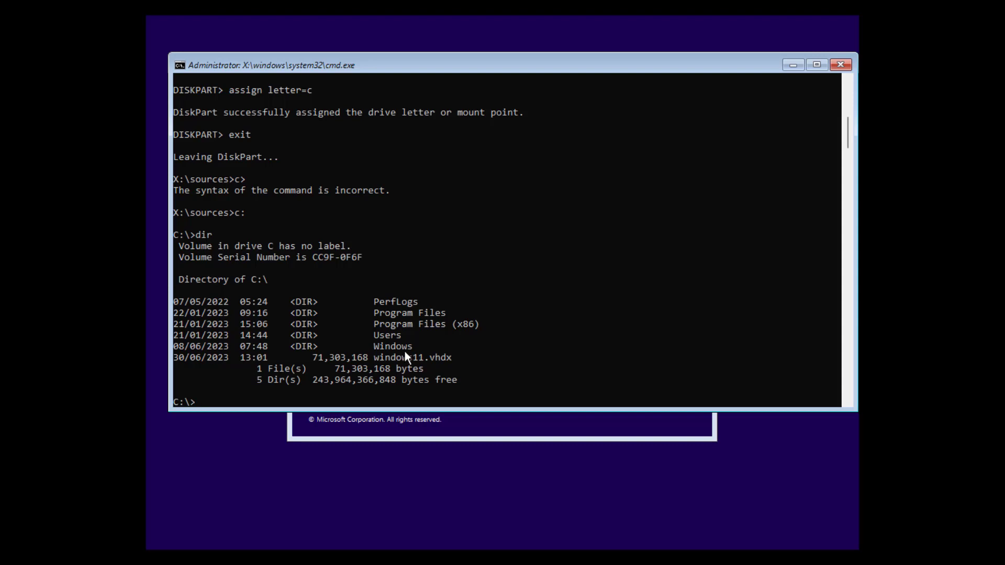
text(diskpart)
key(Return)
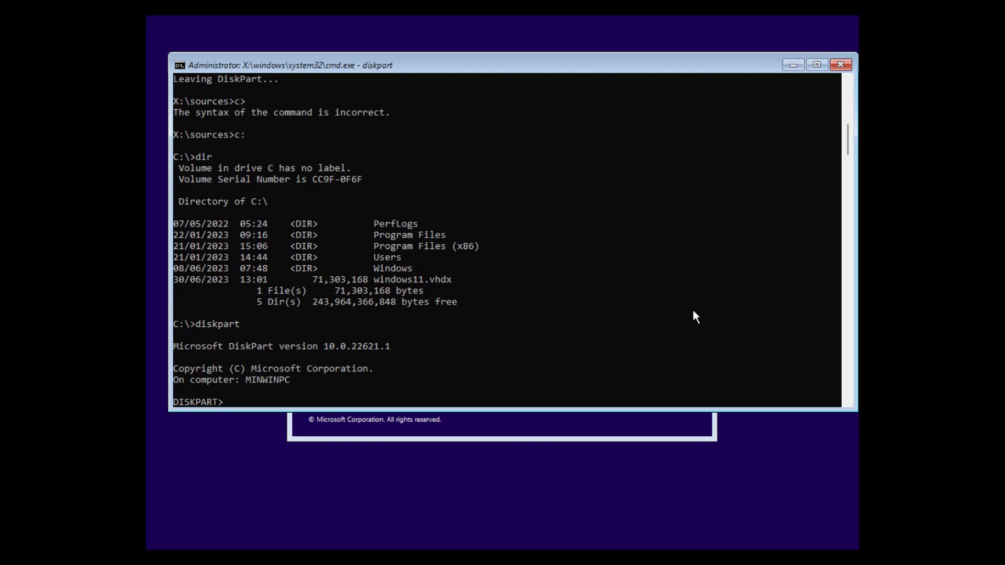
- Attach c:\windows11.vhdx as a virtual disk and confirm it appears as 128 GB Disk 1
text(select vdisk file="c)
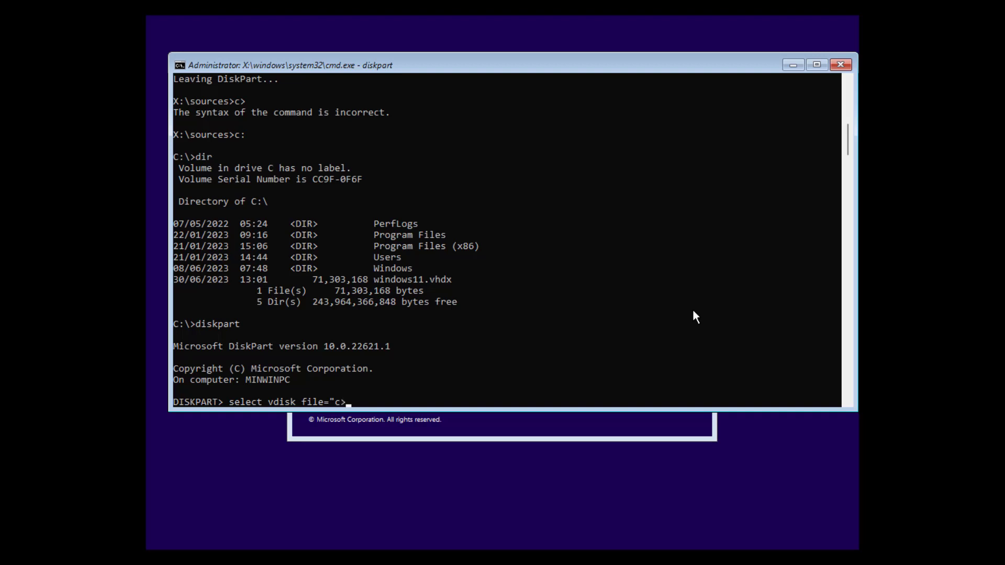
text(:\windows11.vhdx")
key(Return)
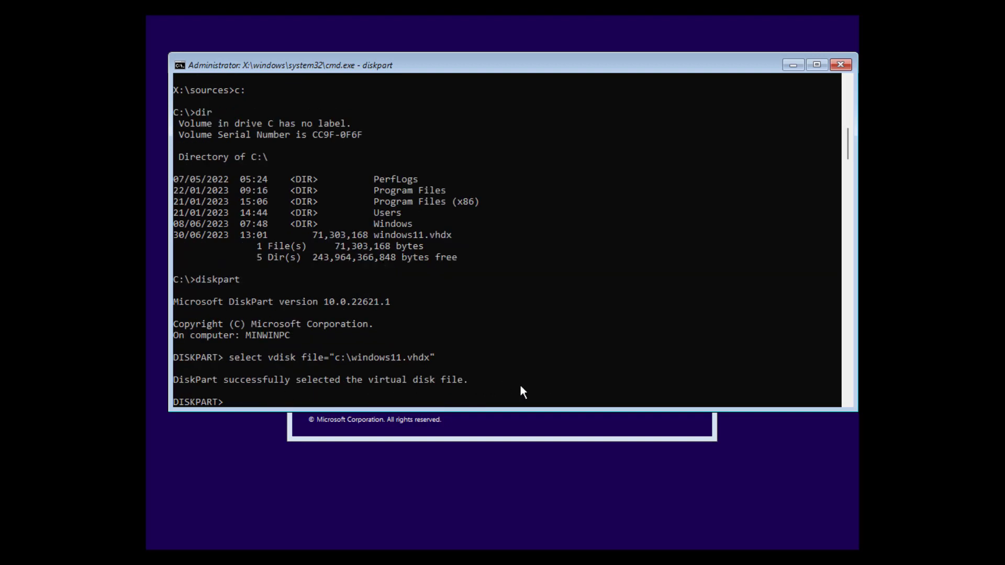
text(attach vdisk)
key(Return)
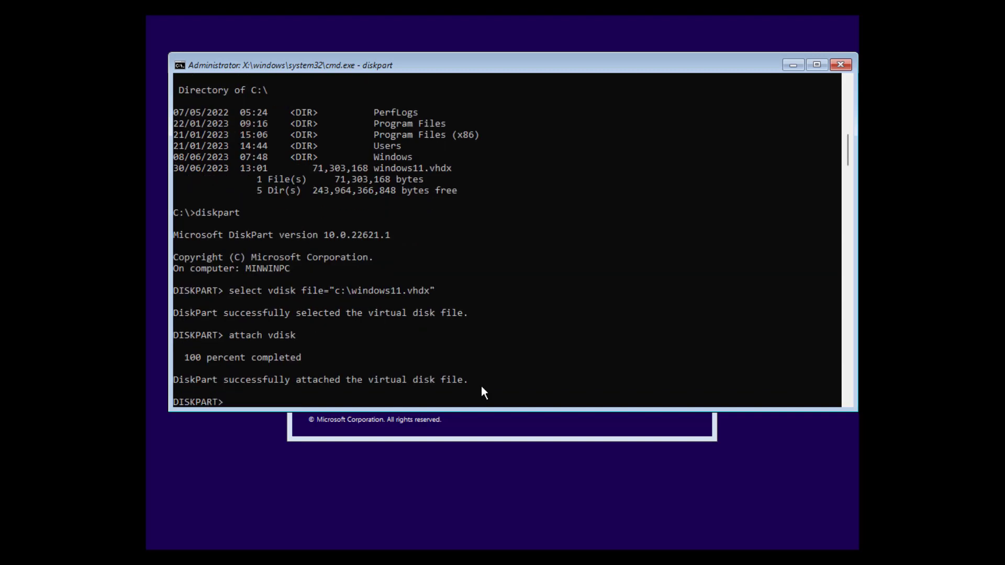
text(list disk)
key(Return)
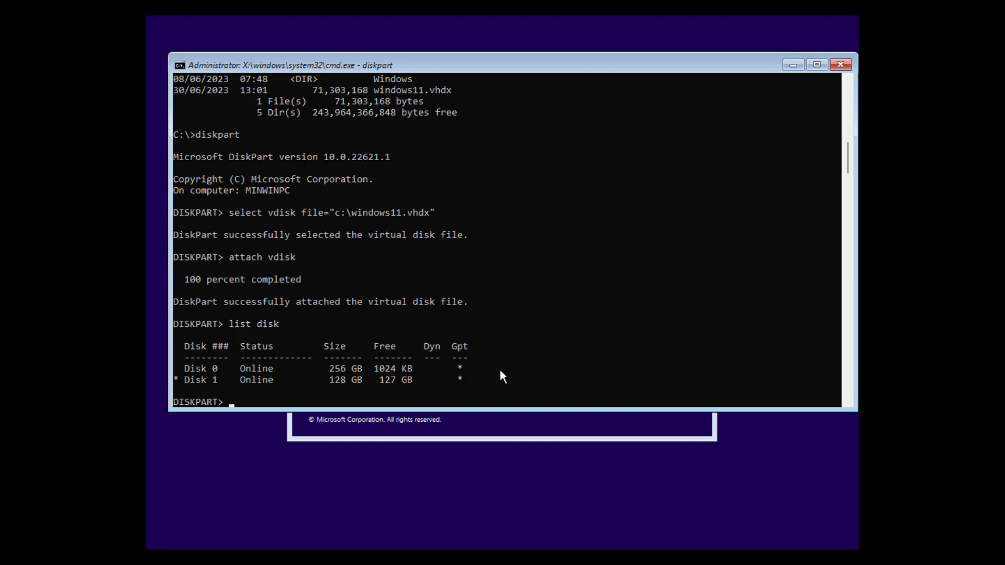
- Exit DiskPart and close the Command Prompt to return to Windows Setup
text(exit)
key(Return)
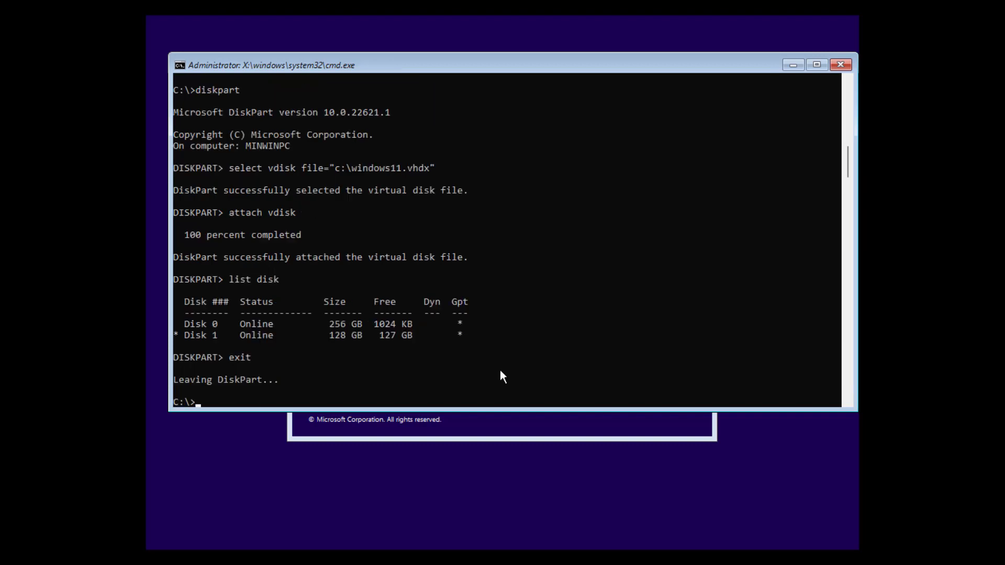
text(exit)
key(Return)
- Start the install without a product key, choose Windows 11 Pro, and accept the licence terms
click(514, 291)
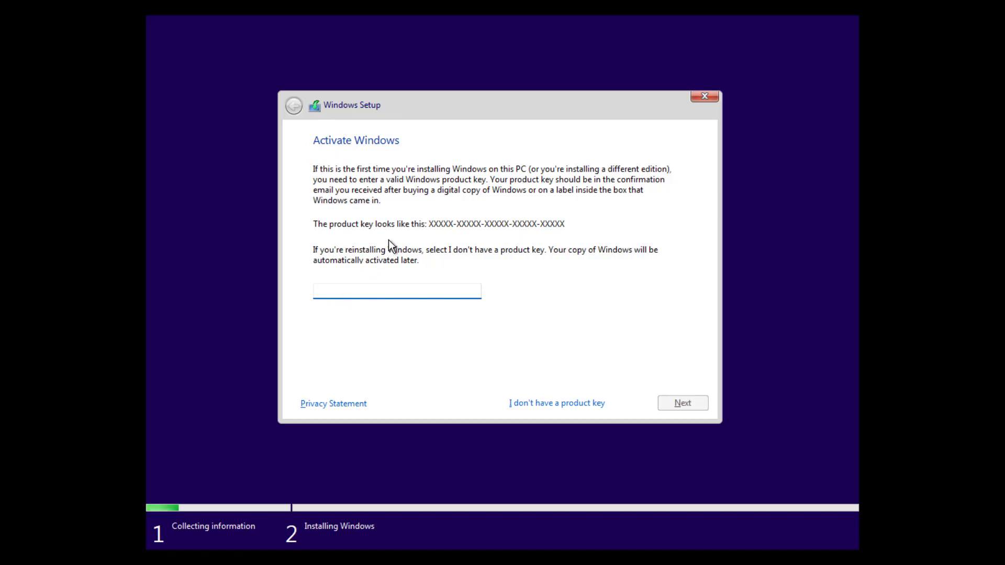
click(559, 404)
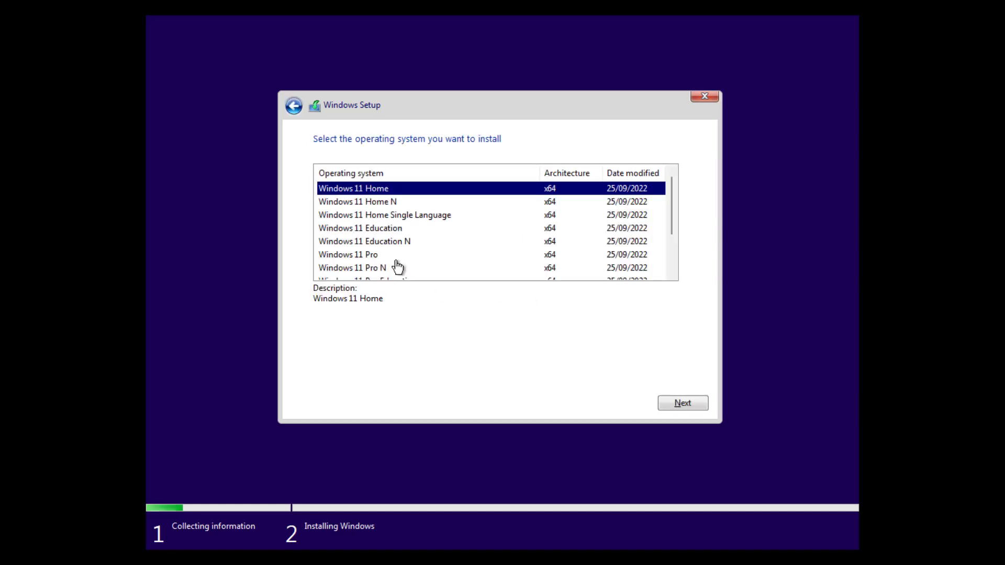
click(396, 259)
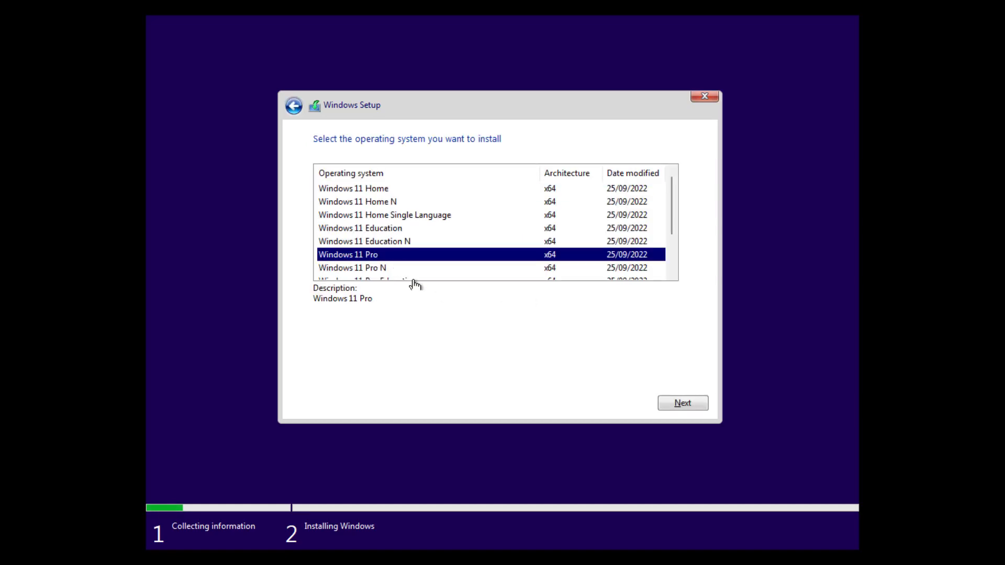
click(676, 407)
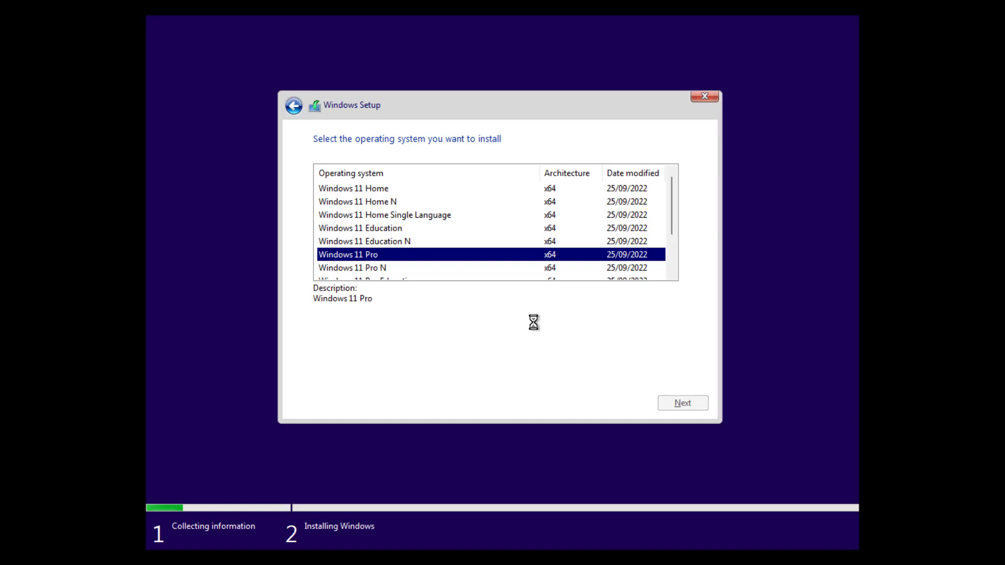
click(317, 376)
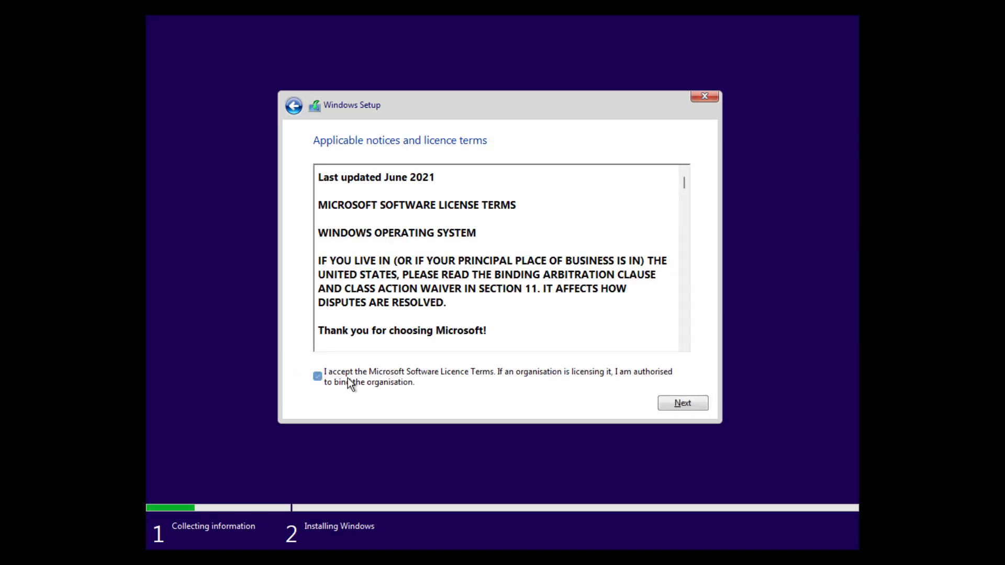
click(675, 405)
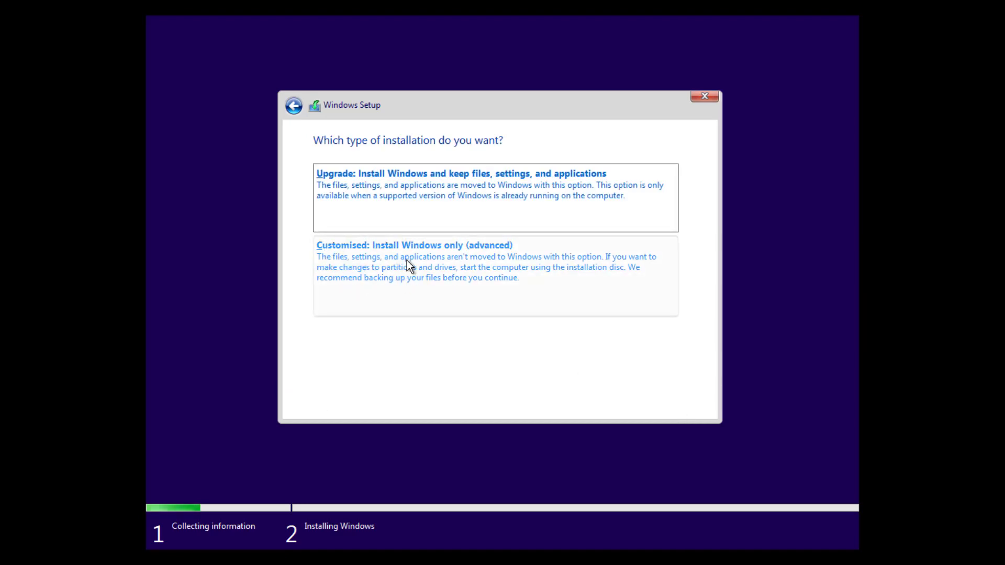
- Choose a custom Windows-only install onto Drive 1's 128.0 GB unallocated space and begin copying files
click(440, 267)
click(519, 250)
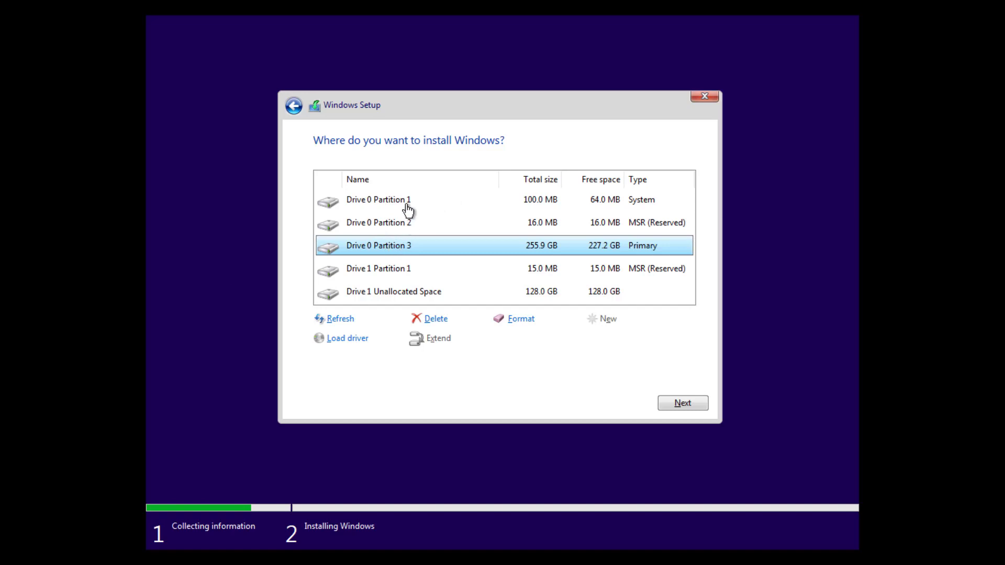
click(399, 302)
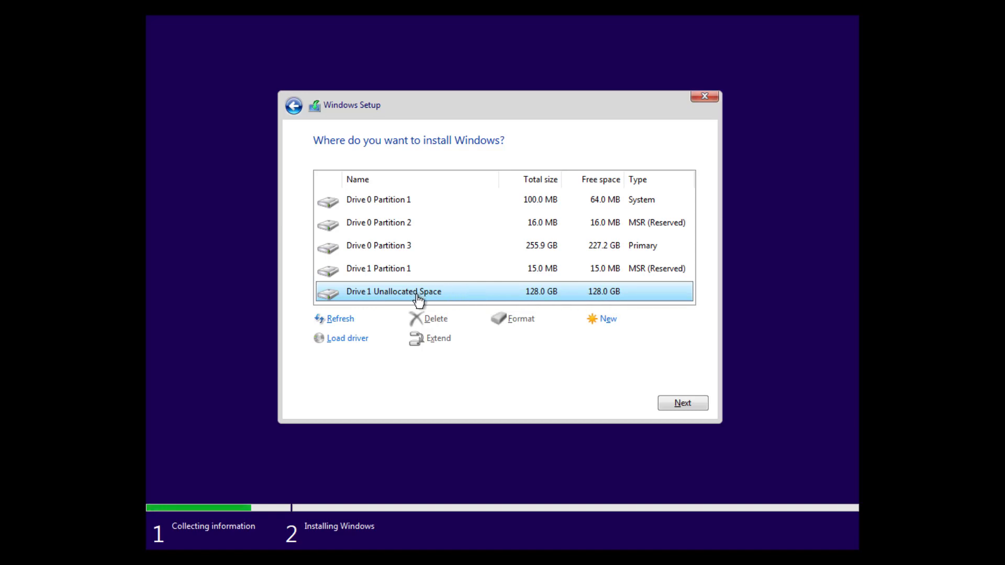
click(667, 401)
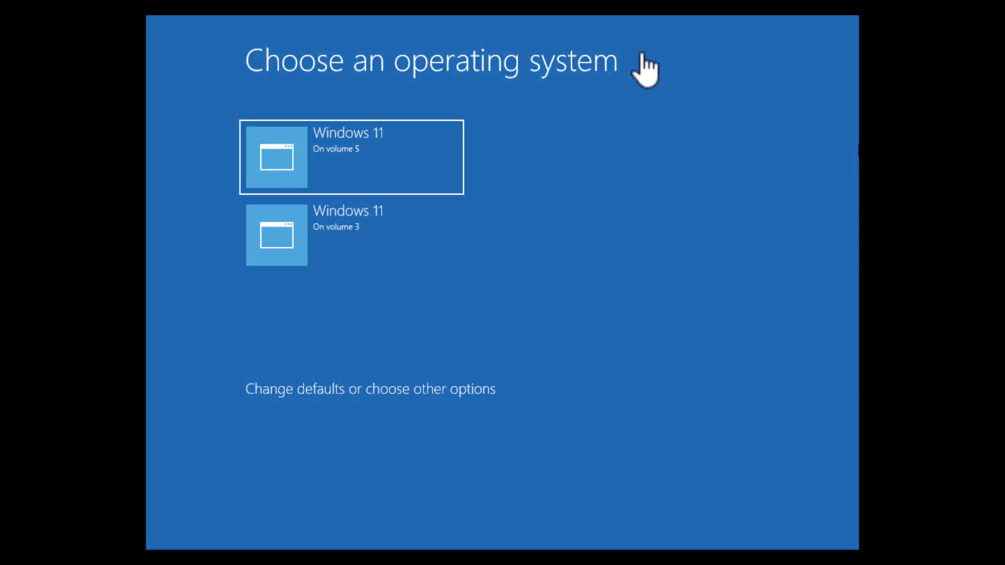
- Compare the two Windows 11 boot entries and boot the one on volume 5
key(Down)
key(Up)
key(Down)
key(Up)
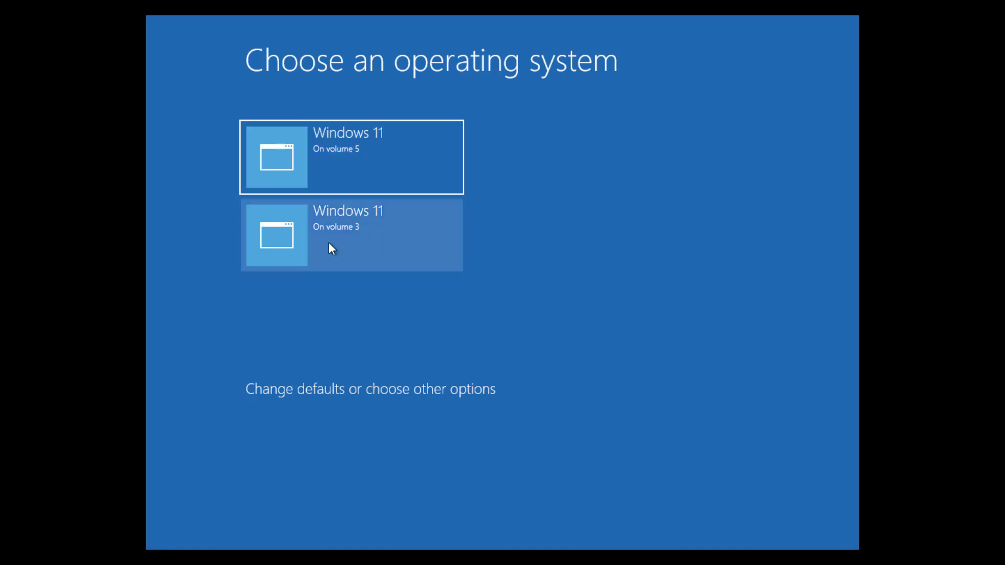
click(379, 241)
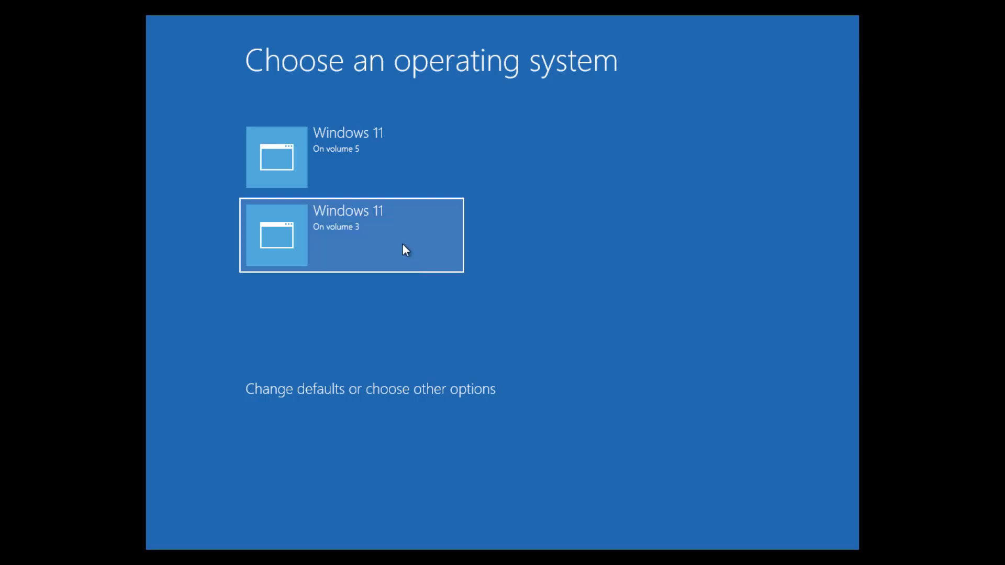
key(Up)
key(Return)
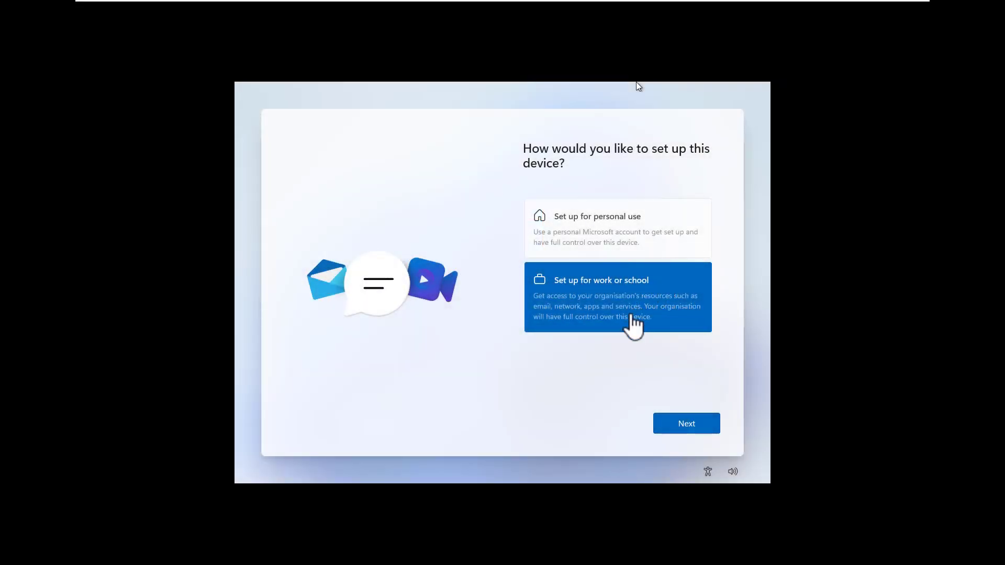
- Choose personal use in the new install's setup, then select Disk 0's 255.88 GB partition in Disk Management
click(623, 243)
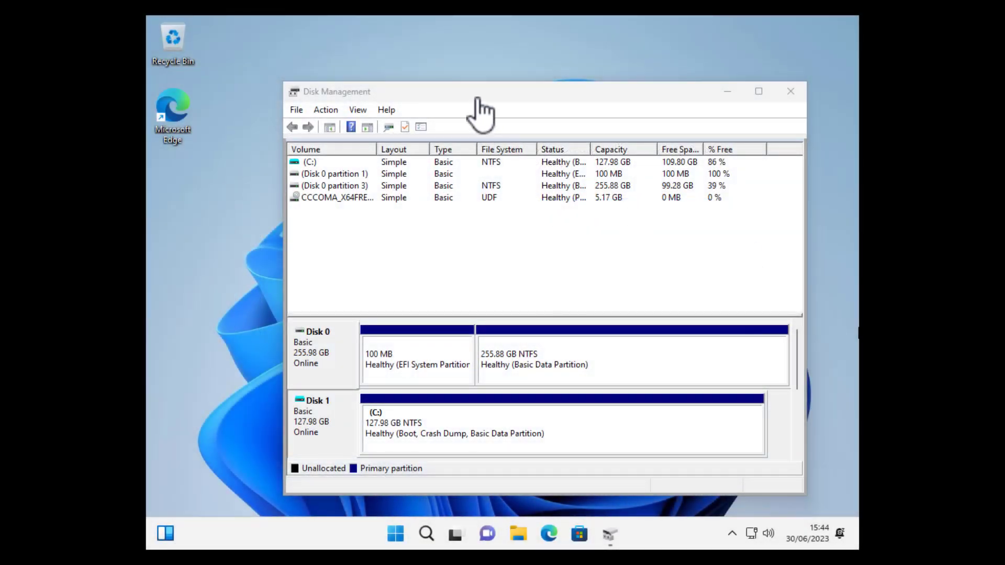
click(580, 172)
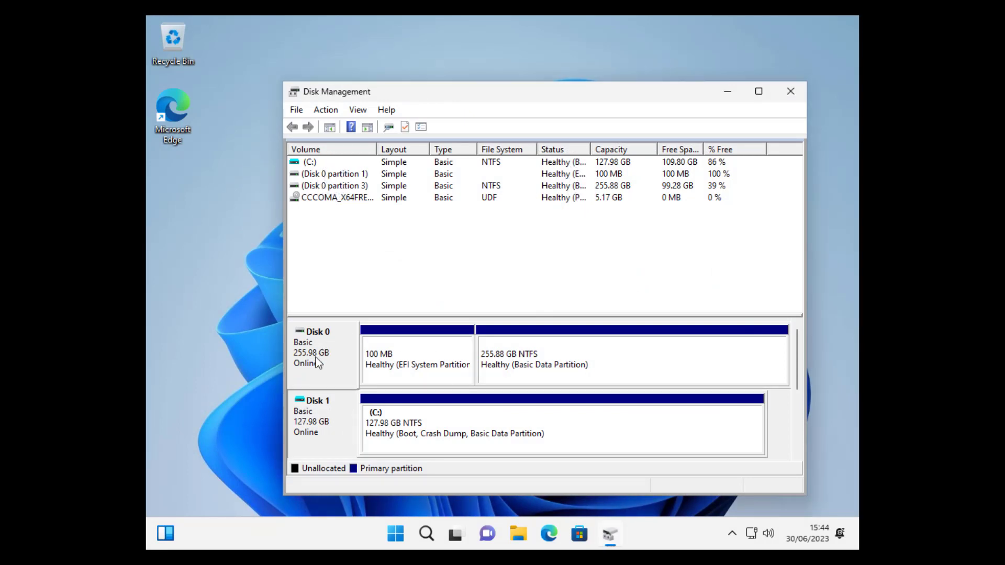
click(579, 372)
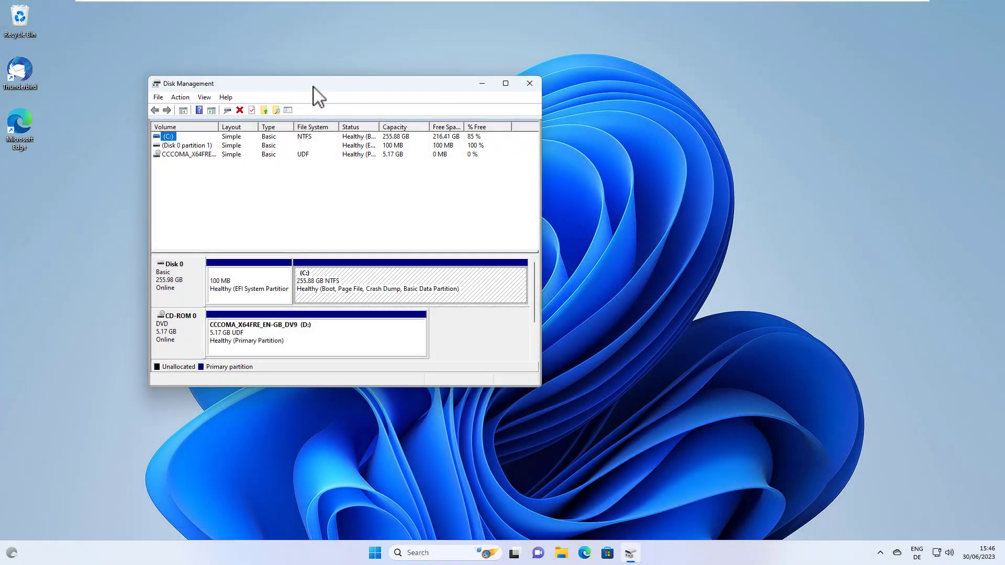
- Drag the Disk Management window, showing C: as the 255.88 GB Disk 0 partition, further left
drag(314, 85, 272, 87)
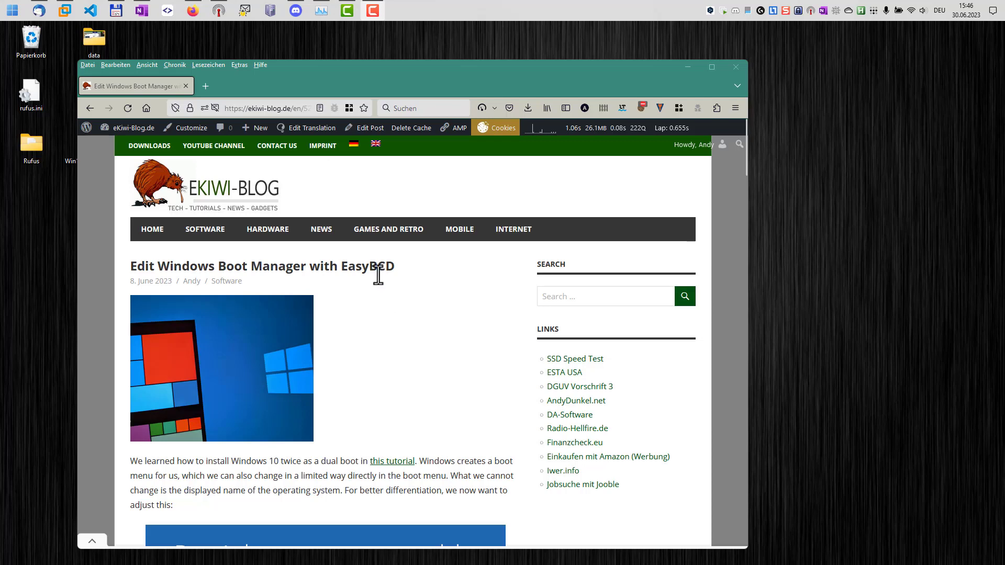
- Scroll through the eKiwi-Blog EasyBCD article's boot-menu and EasyBCD screenshots
scroll(377, 272, down, 3)
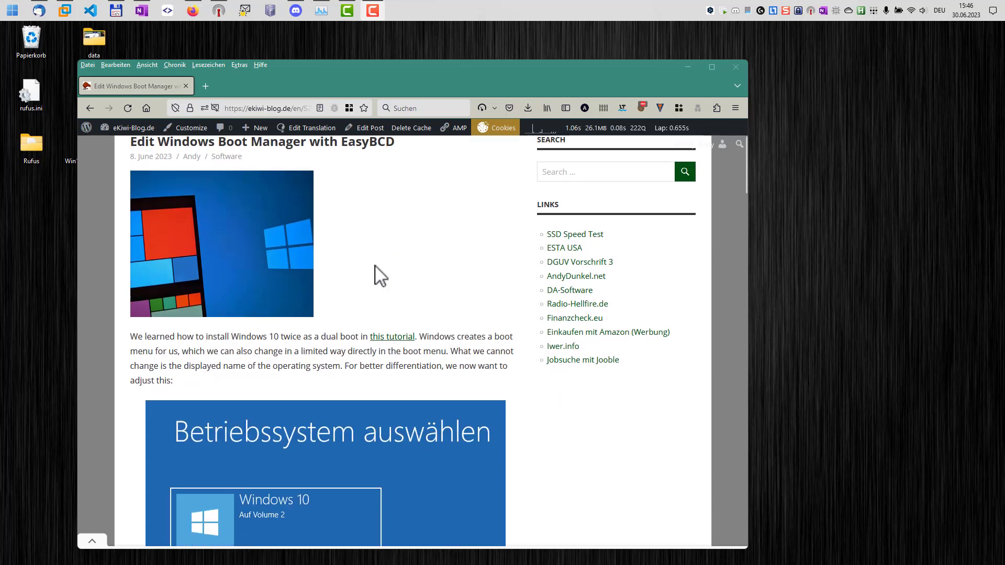
scroll(377, 267, down, 5)
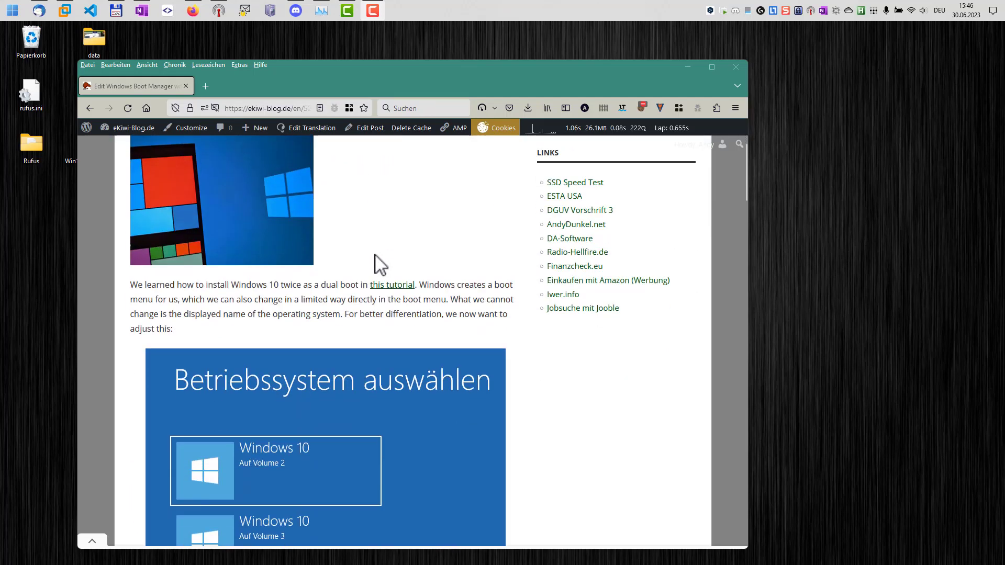
scroll(373, 255, down, 3)
scroll(373, 252, down, 5)
scroll(372, 252, up, 5)
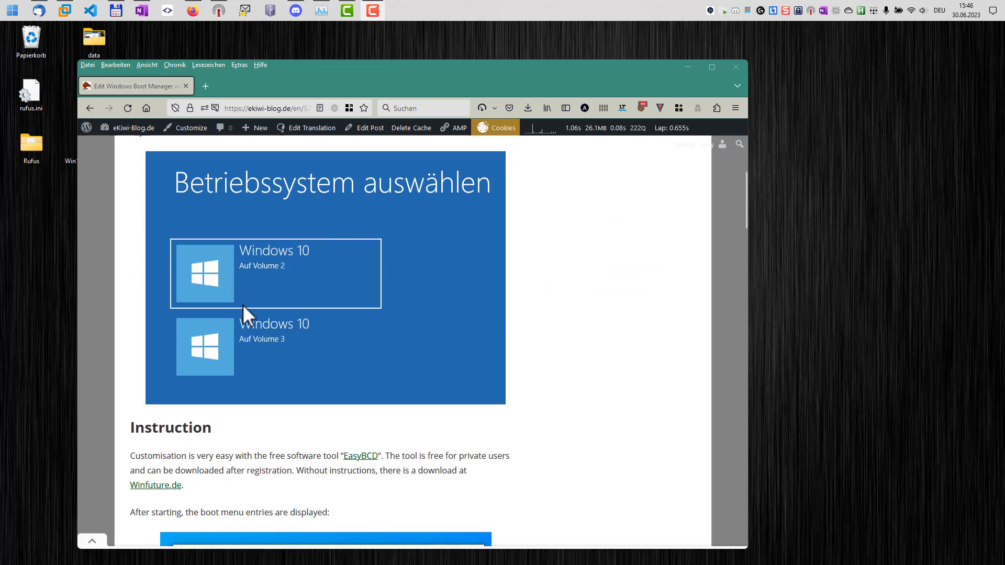
scroll(299, 268, down, 5)
scroll(302, 268, down, 7)
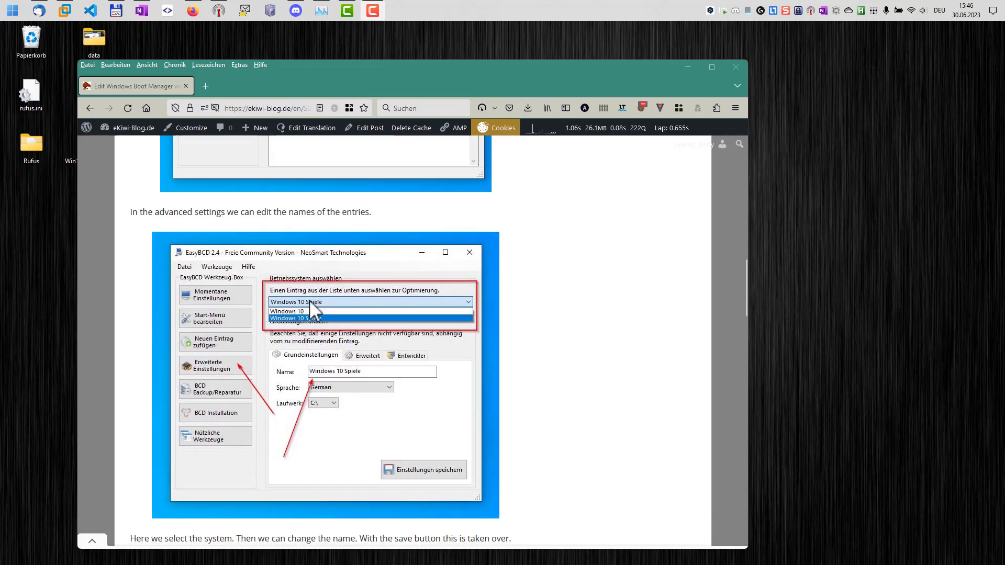
scroll(366, 296, down, 3)
scroll(361, 288, down, 6)
scroll(352, 319, up, 9)
scroll(309, 310, up, 5)
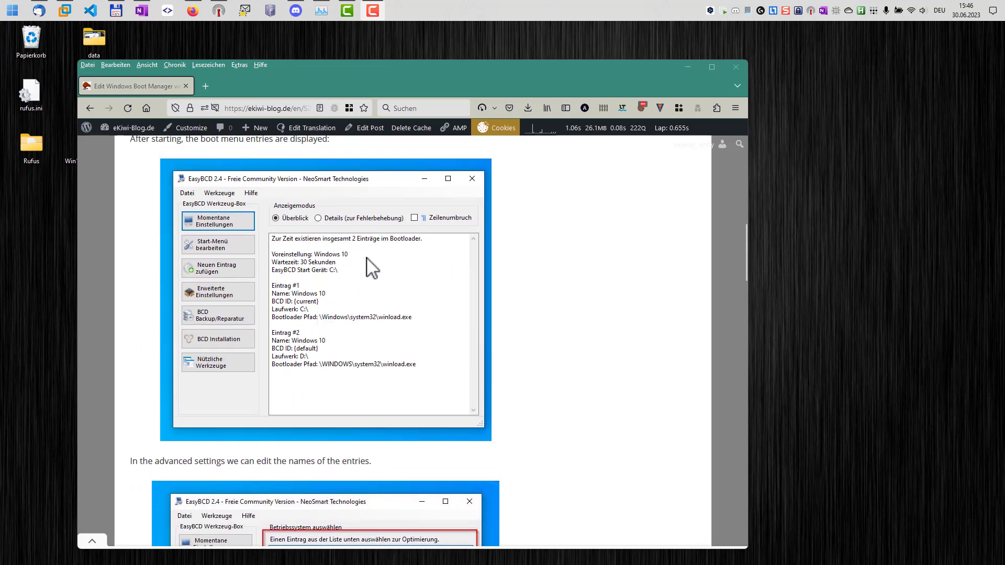
scroll(370, 261, up, 2)
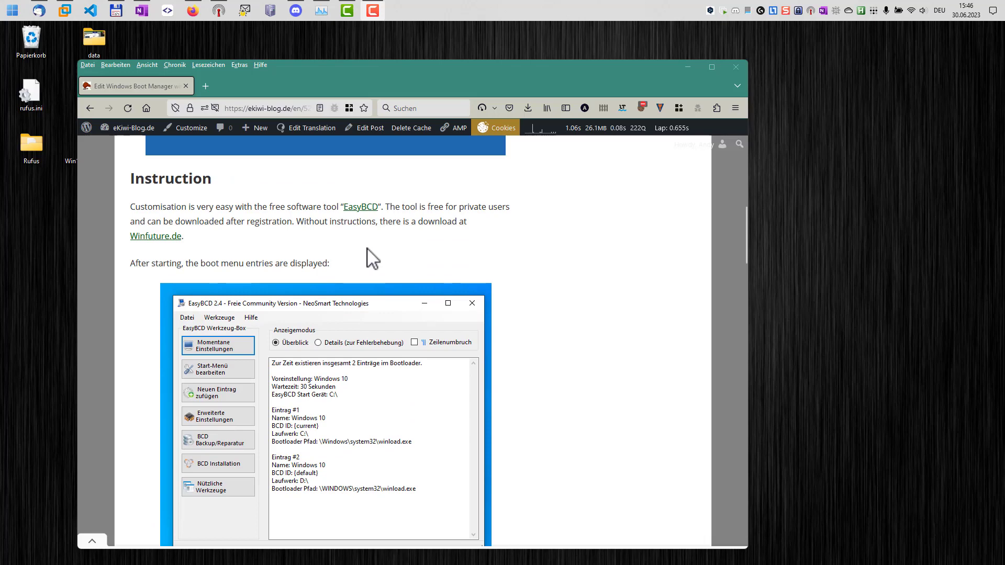
scroll(364, 251, up, 2)
scroll(360, 248, down, 2)
scroll(370, 256, down, 2)
scroll(366, 251, up, 5)
- Scroll the EasyBCD article back up to its title and intro about renaming boot entries
scroll(363, 247, up, 5)
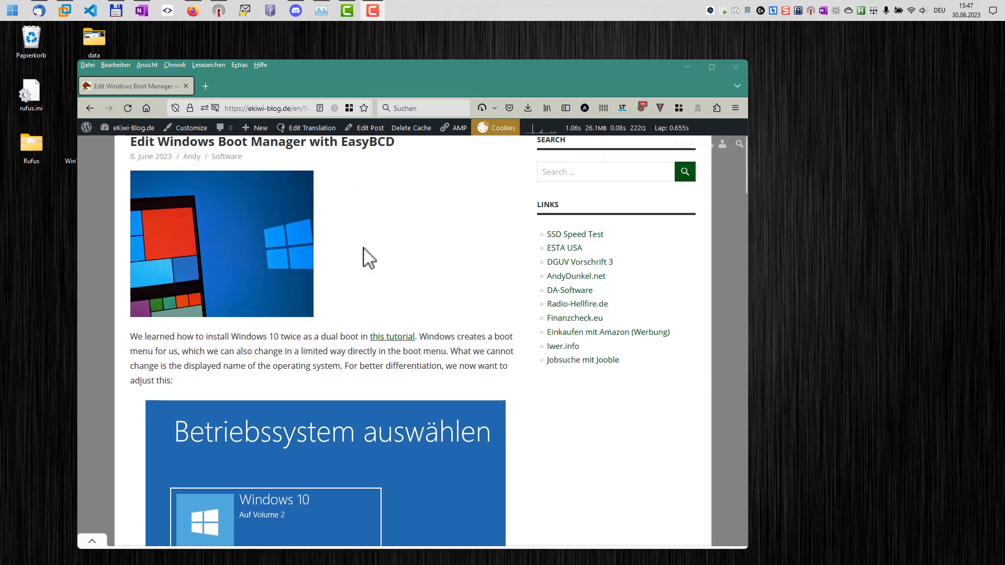
scroll(369, 258, up, 3)
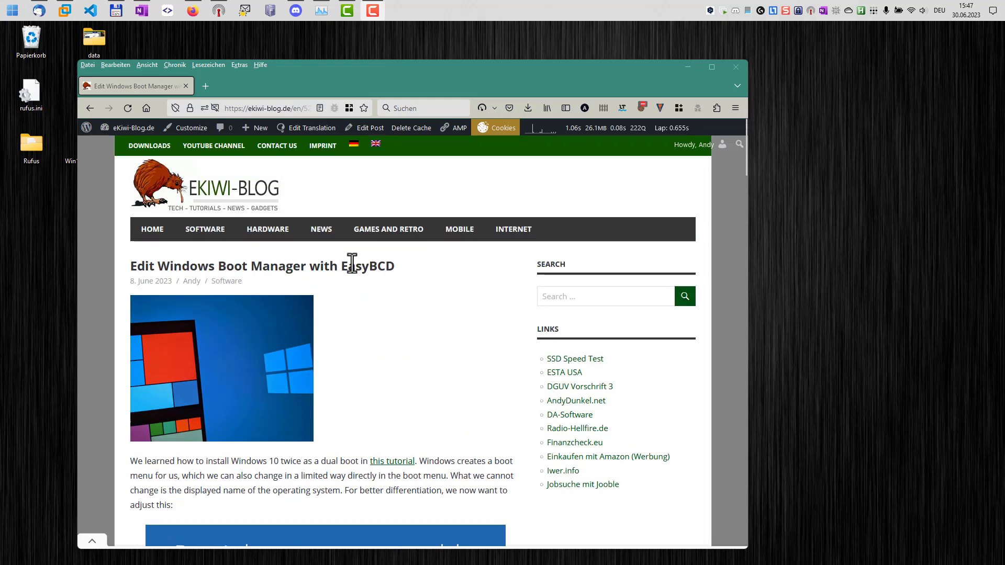
scroll(364, 271, down, 3)
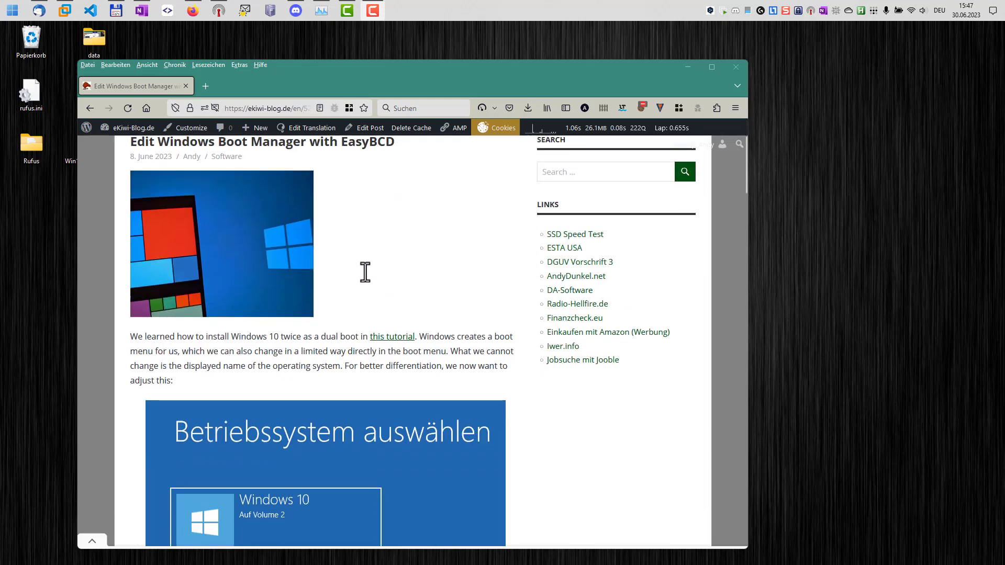